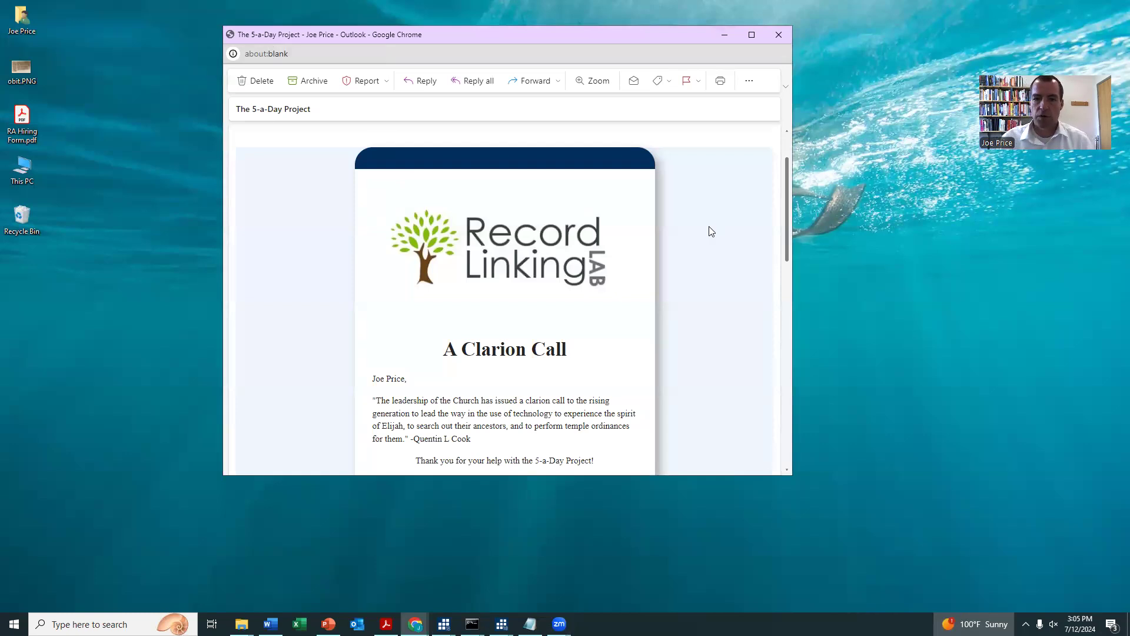
Scroll the 5-a-Day Project email and open Hint 1's 1930 census record in Source Linker.
scroll(710, 196, down, 1)
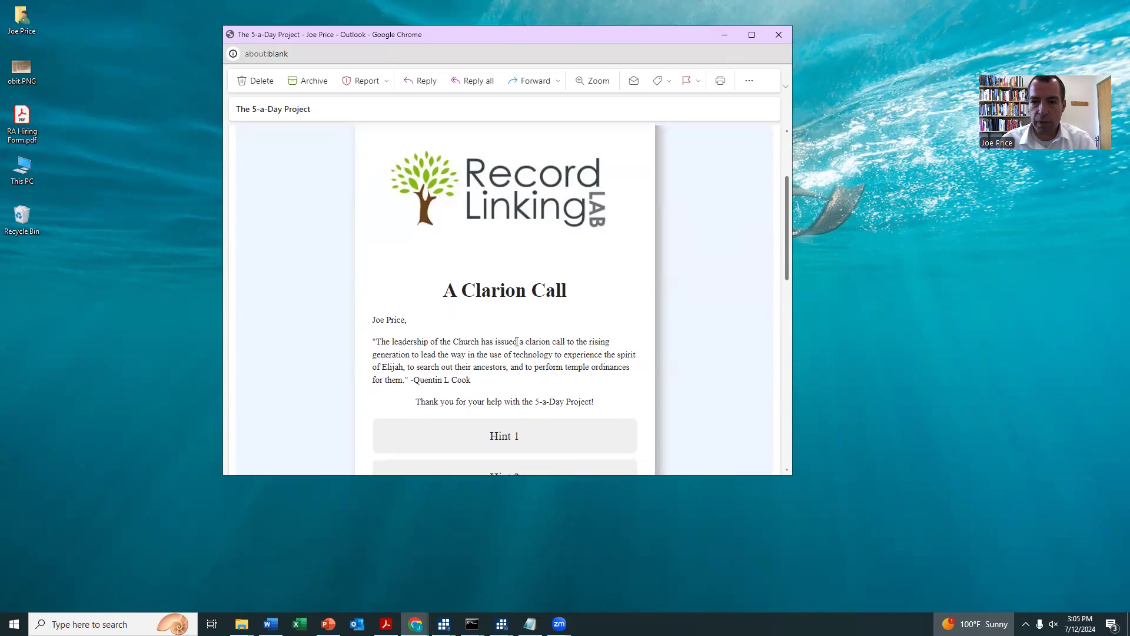
scroll(621, 269, down, 2)
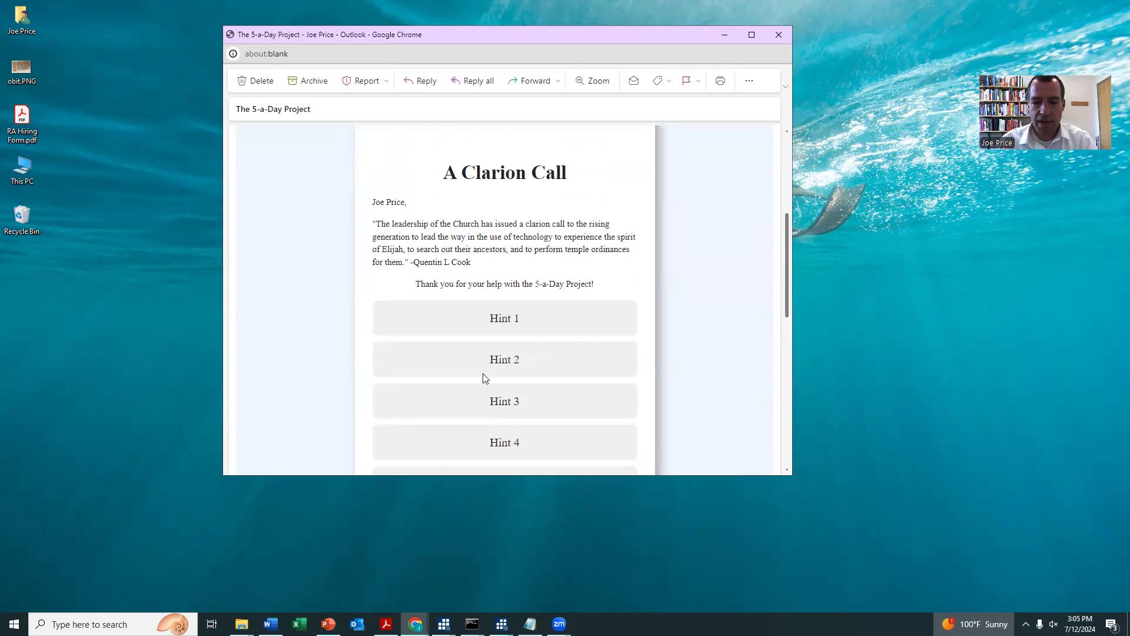
click(503, 322)
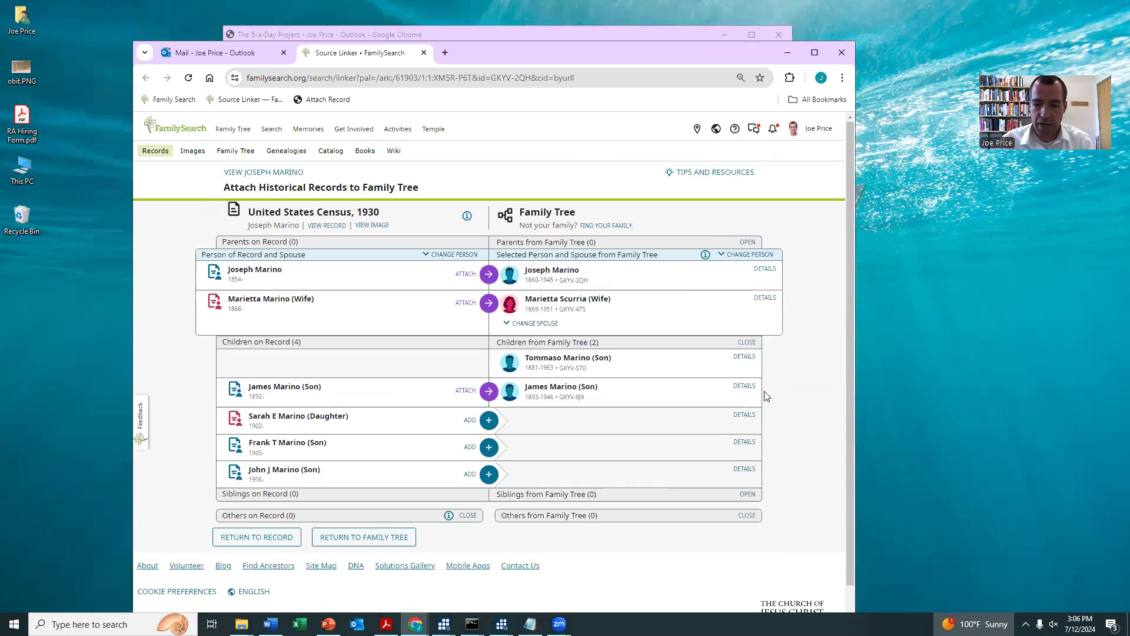
click(745, 387)
scroll(748, 356, down, 1)
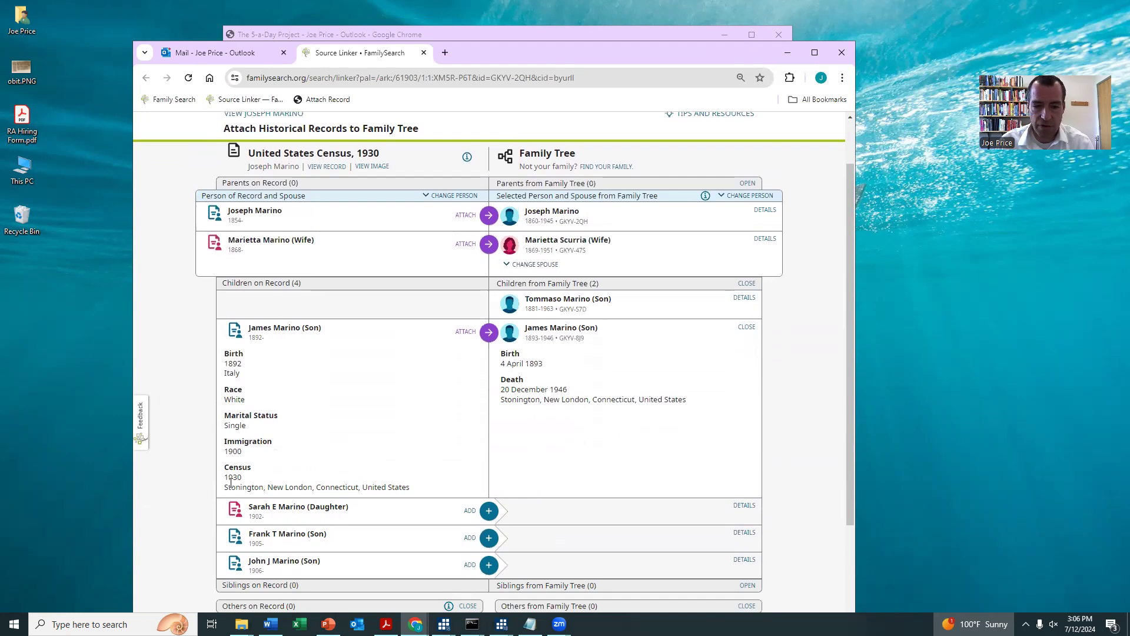
click(765, 239)
click(765, 210)
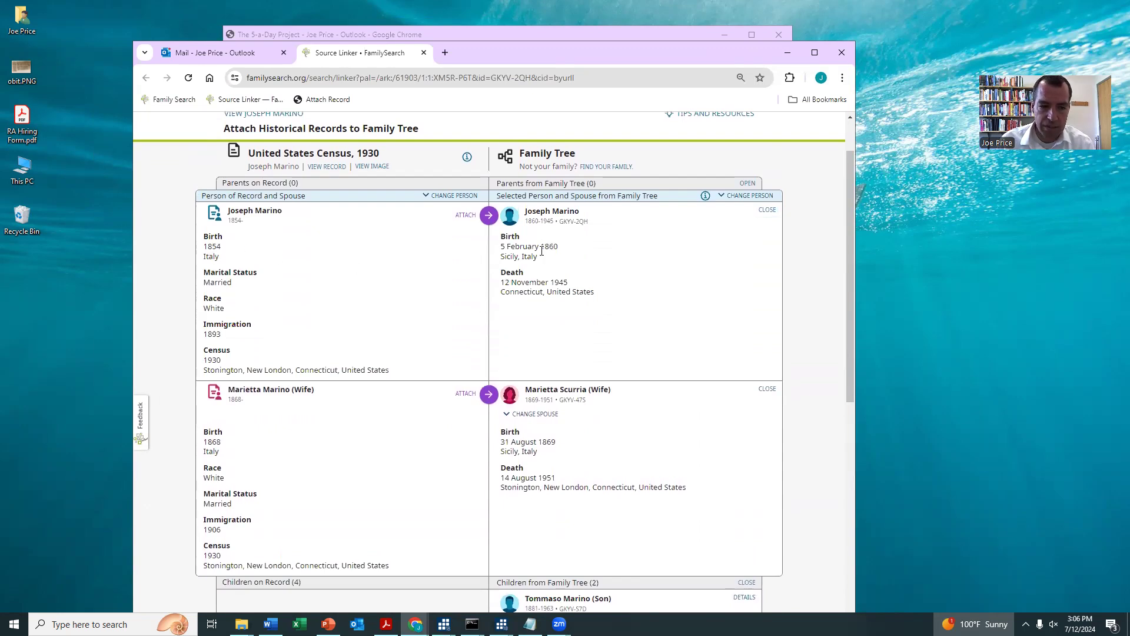
Compare the Marinos' birth, death and census details between the record and the tree.
scroll(212, 418, down, 2)
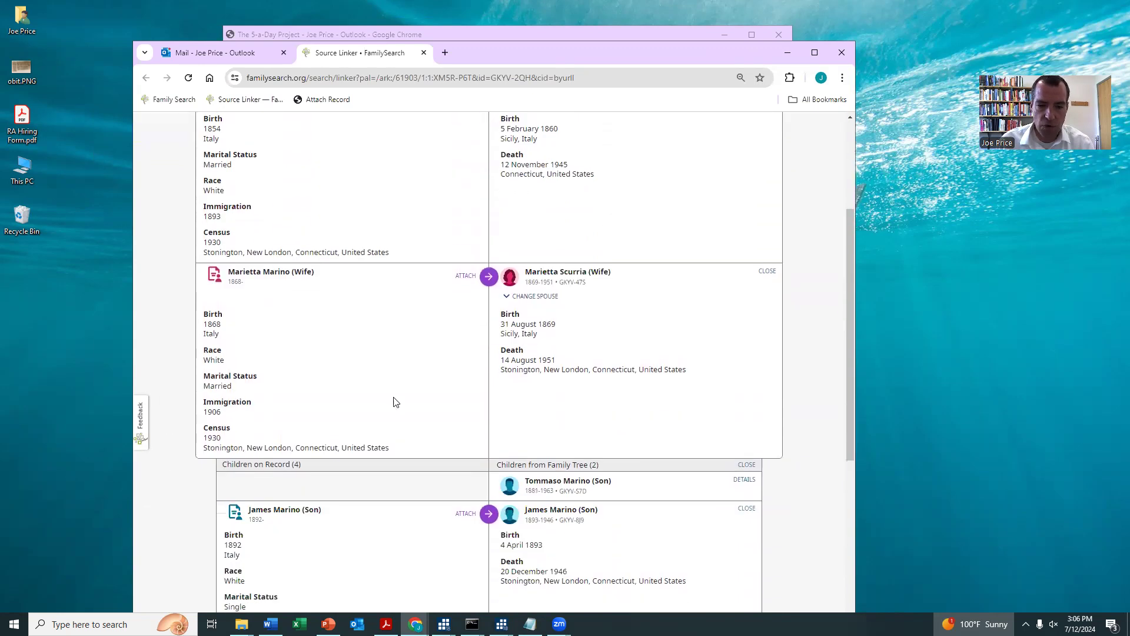
scroll(532, 350, up, 1)
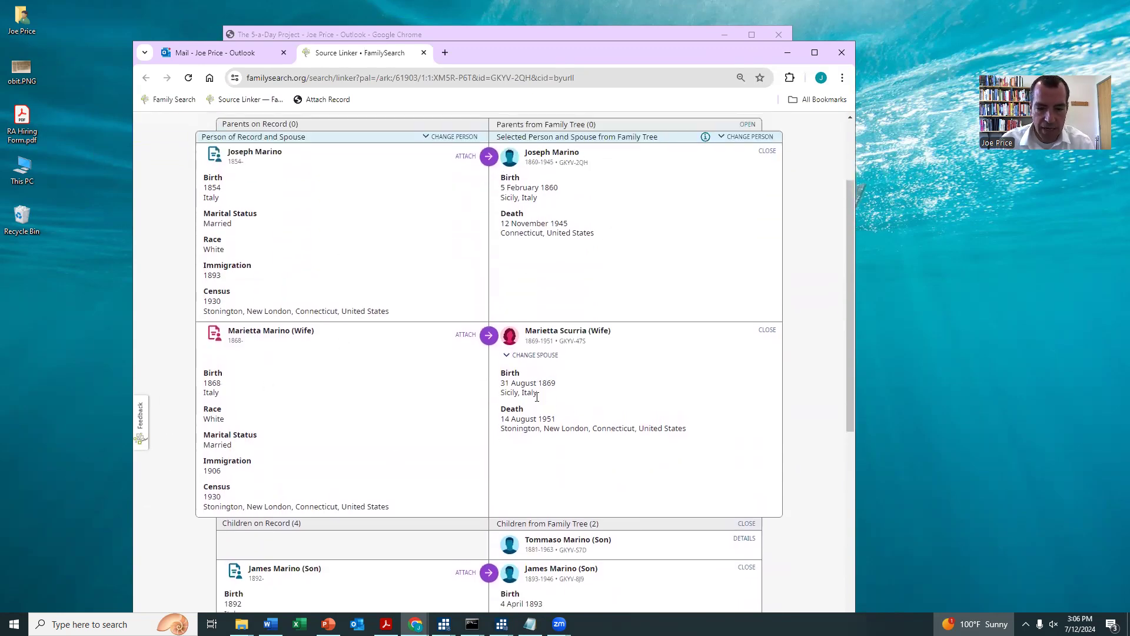
scroll(644, 331, down, 2)
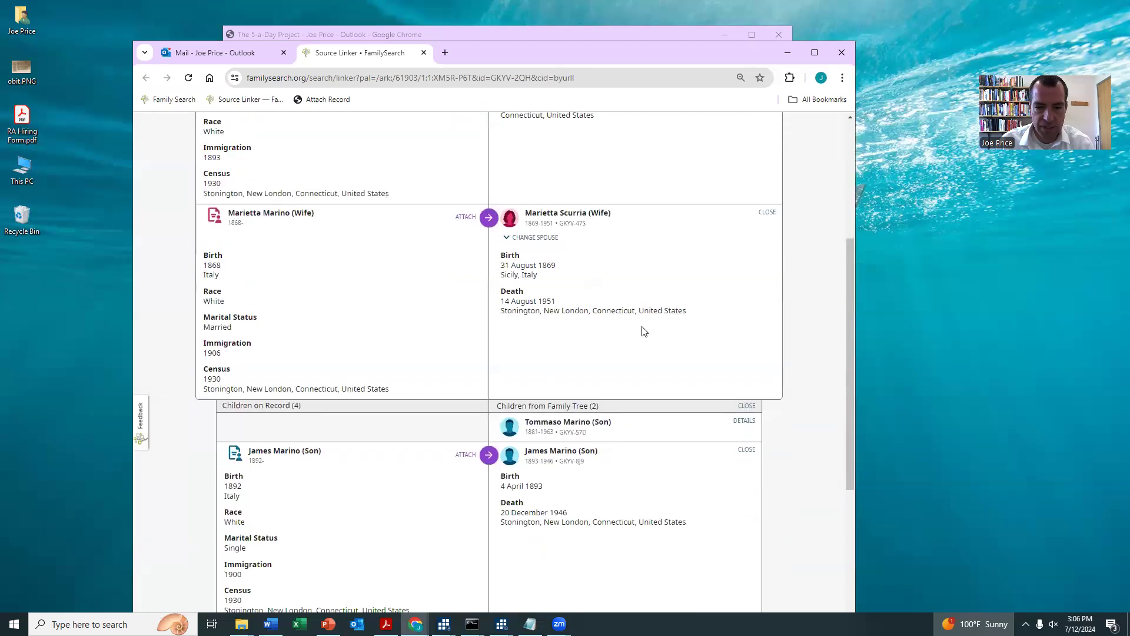
scroll(644, 332, down, 2)
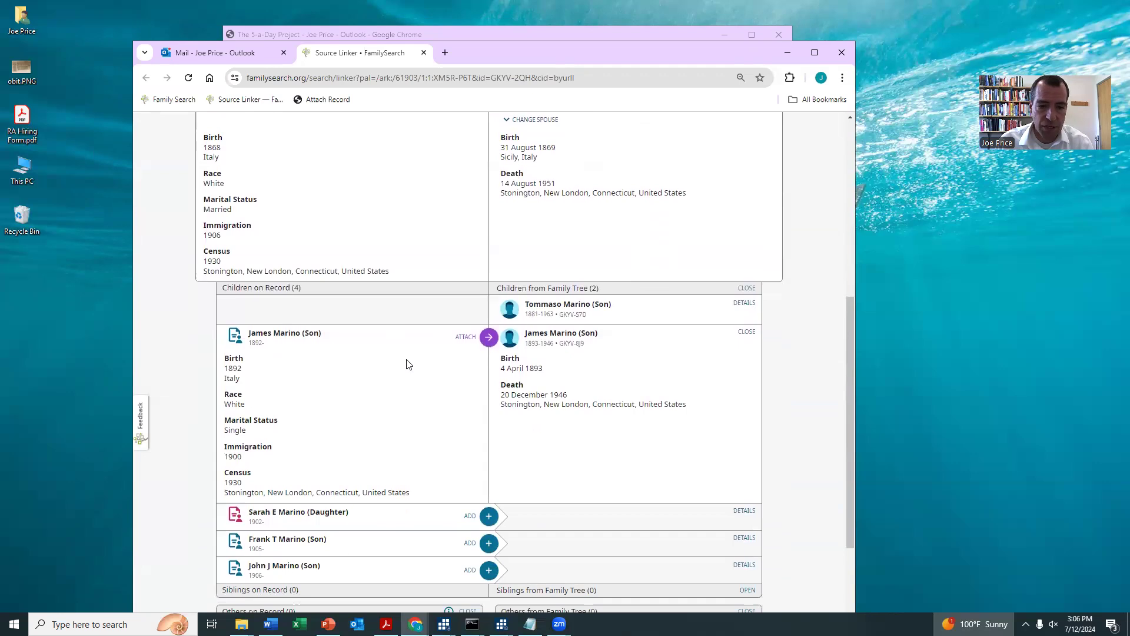
scroll(335, 417, down, 1)
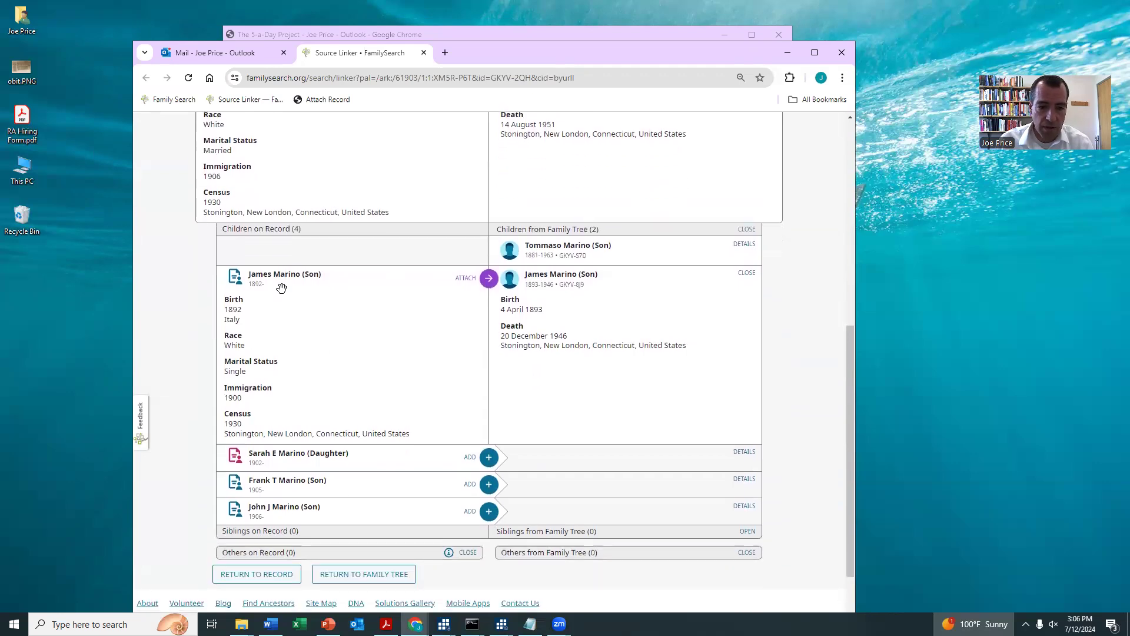
scroll(434, 197, up, 2)
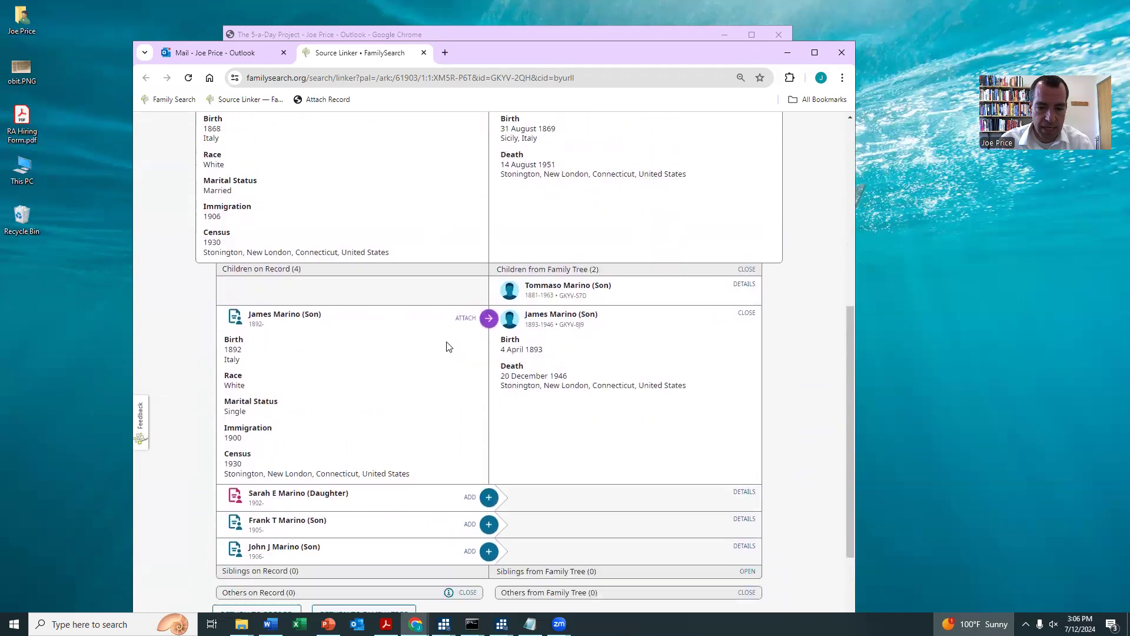
scroll(449, 368, down, 3)
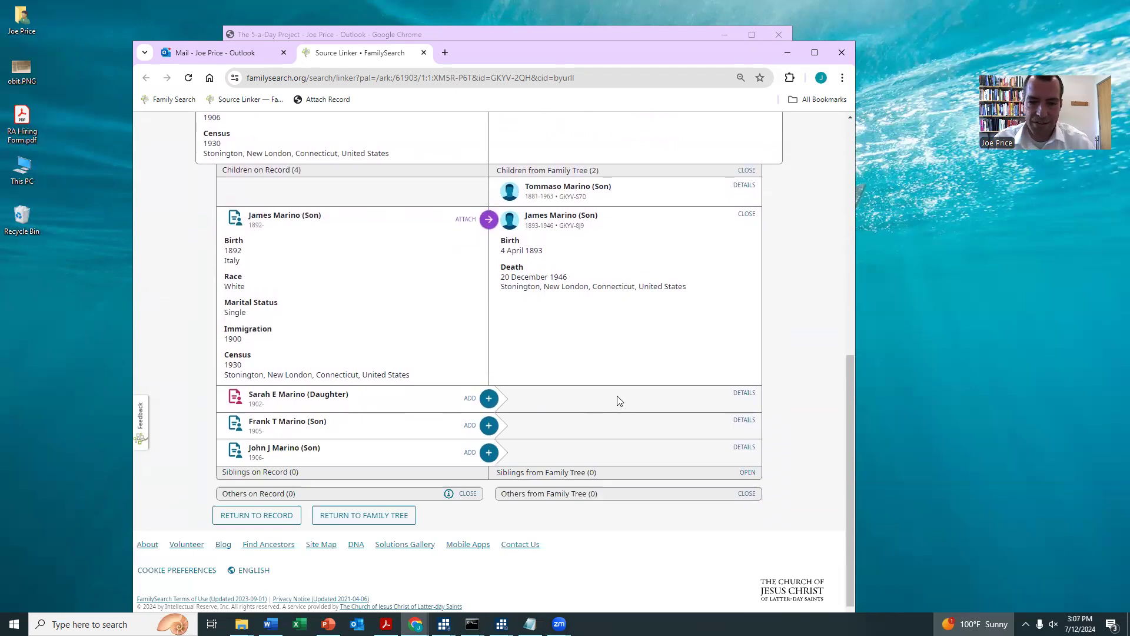
scroll(618, 400, up, 4)
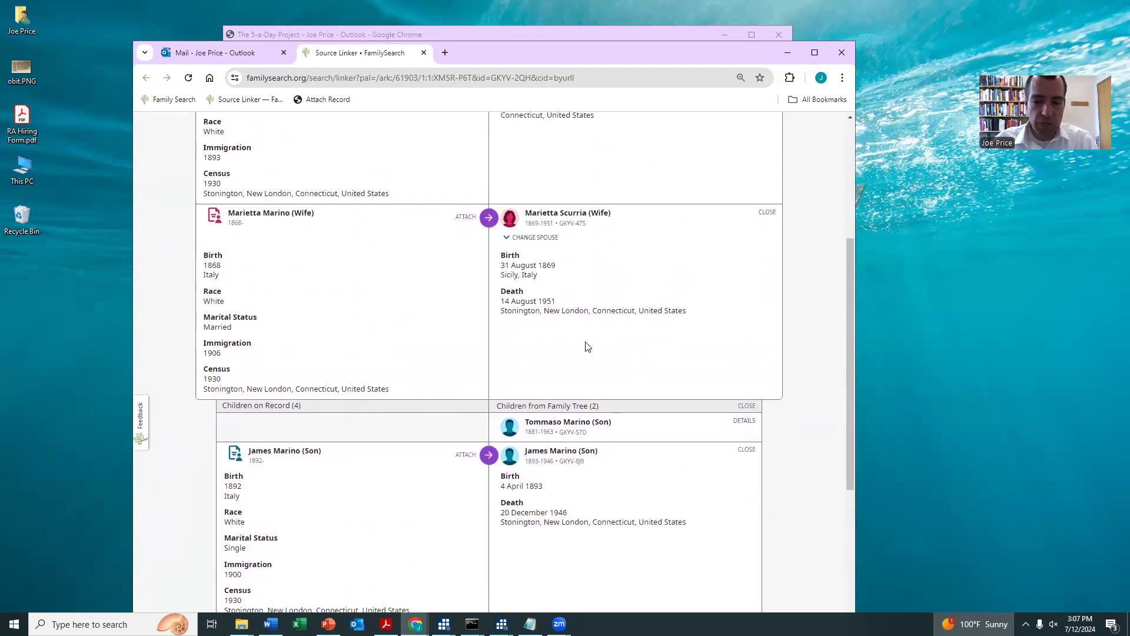
scroll(589, 371, down, 2)
click(468, 348)
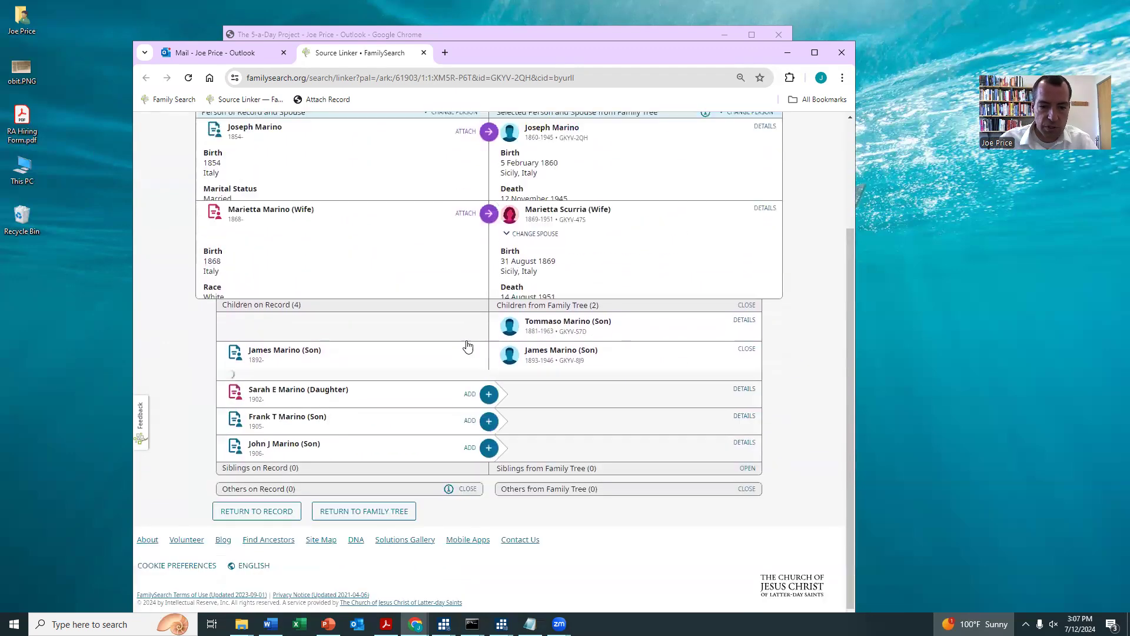
click(482, 387)
click(483, 360)
click(481, 332)
click(482, 306)
scroll(647, 412, down, 2)
click(722, 404)
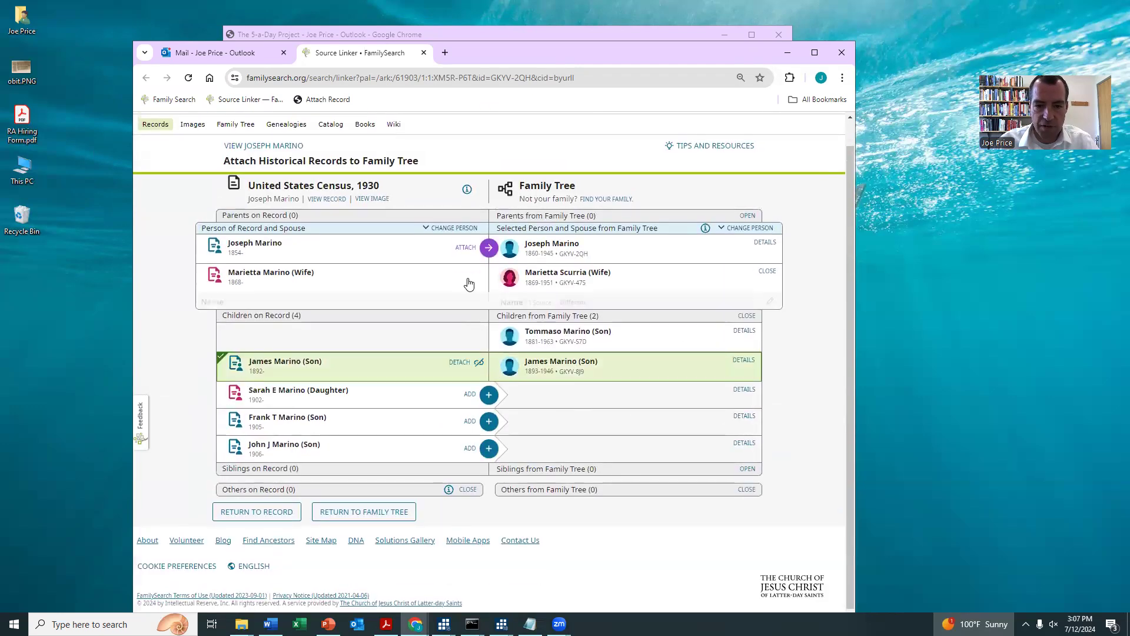
click(489, 277)
click(482, 333)
click(482, 306)
click(482, 280)
click(483, 253)
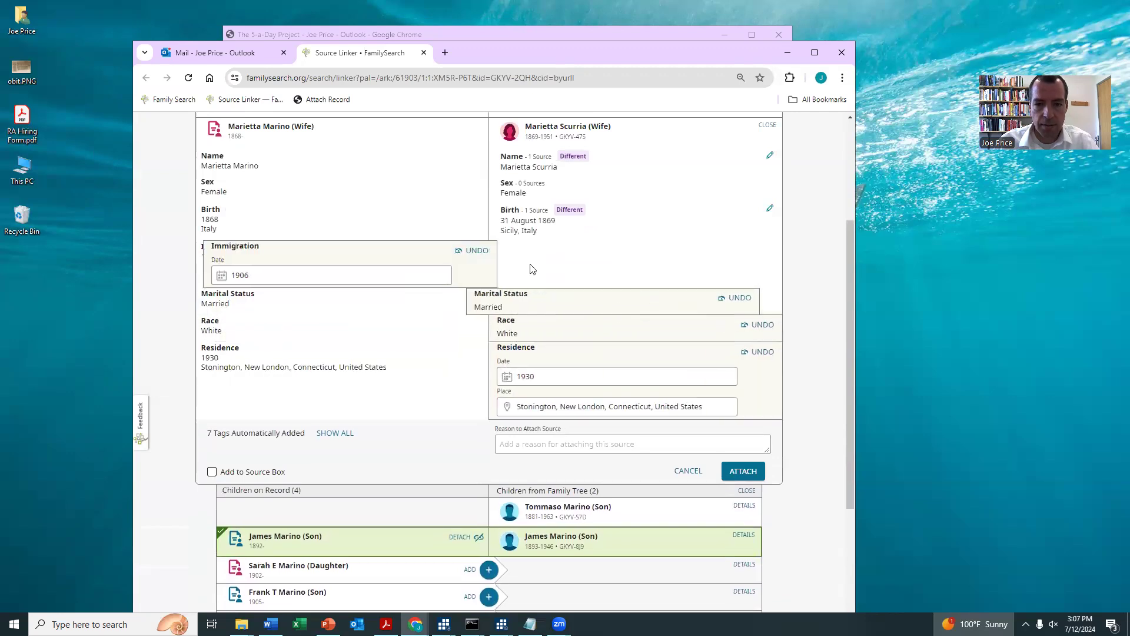
scroll(647, 353, down, 2)
click(733, 352)
scroll(586, 352, up, 2)
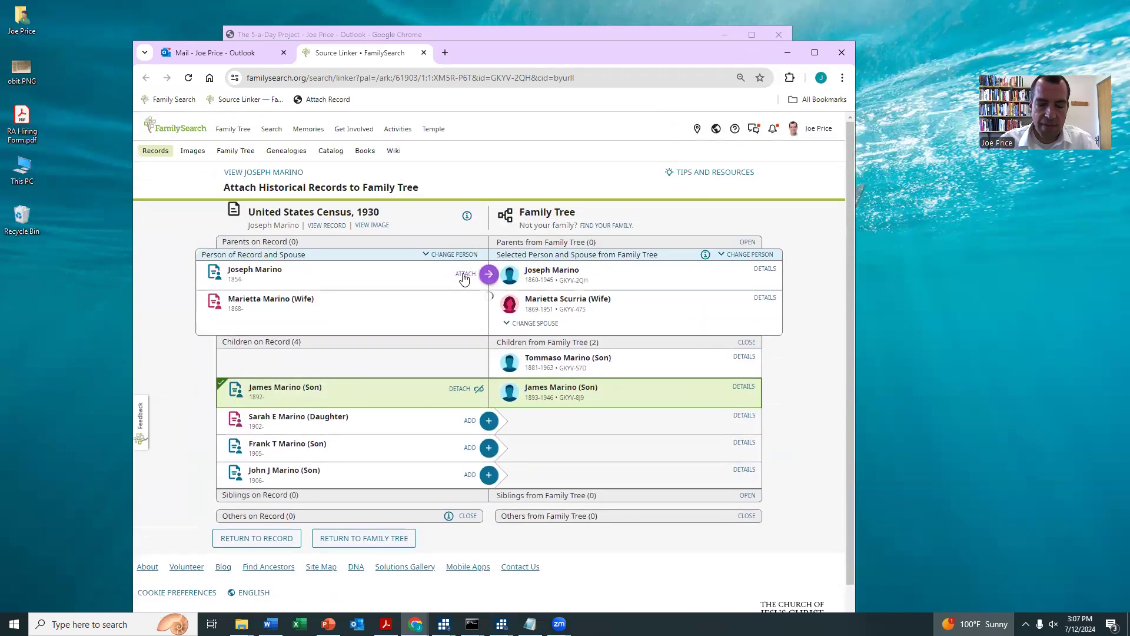
click(489, 275)
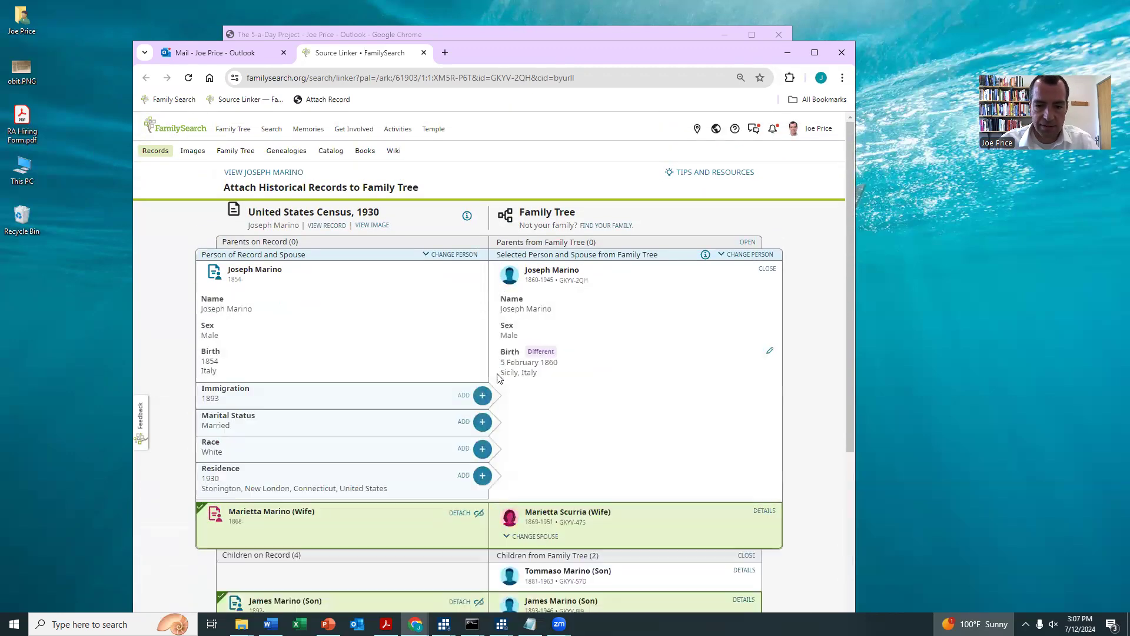
click(482, 475)
click(482, 448)
click(482, 422)
click(482, 395)
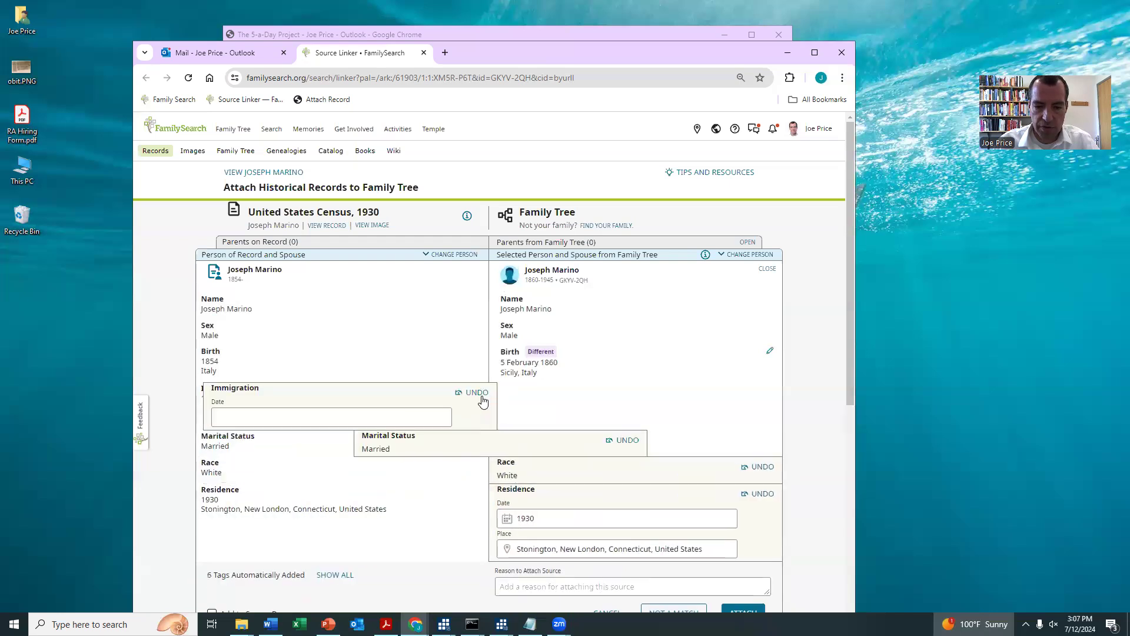
scroll(746, 492, down, 2)
click(744, 493)
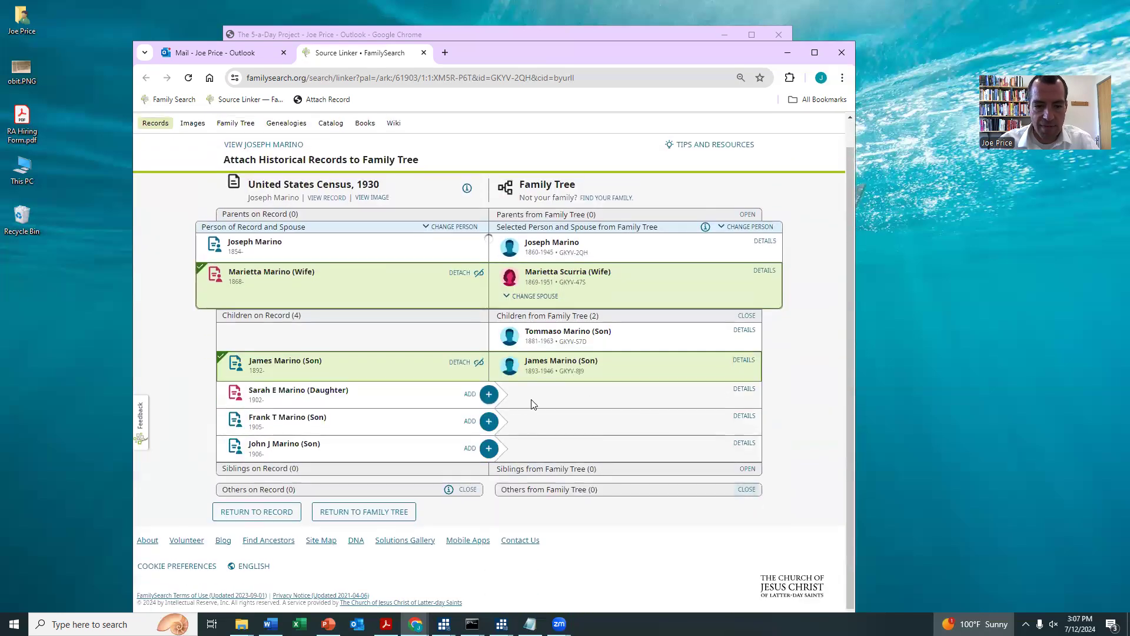
click(488, 394)
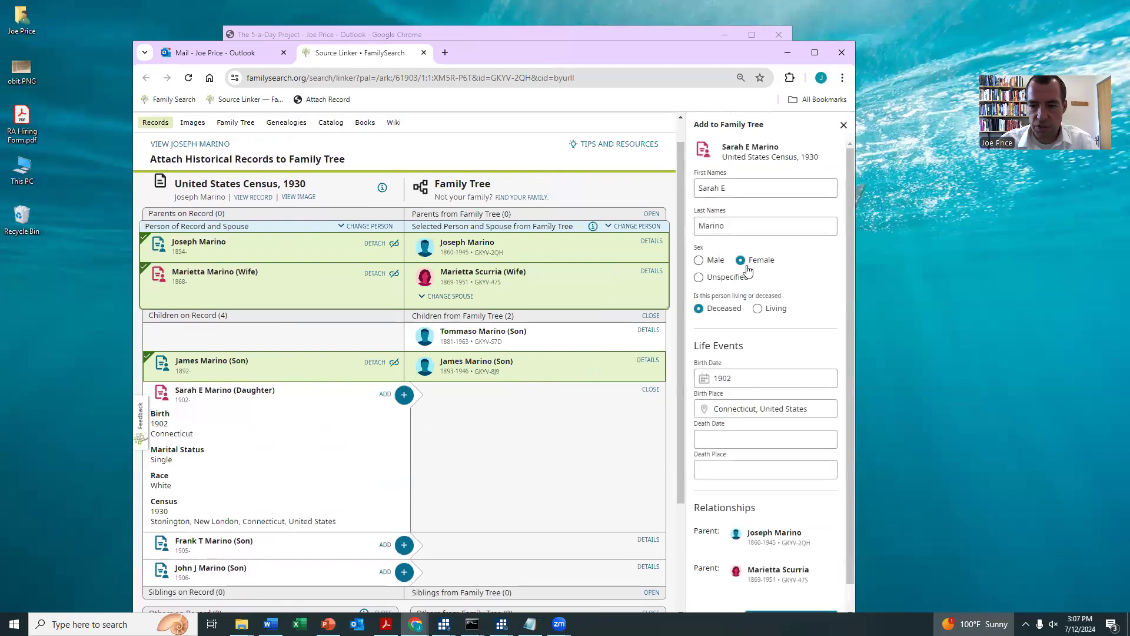
scroll(771, 412, down, 2)
click(786, 605)
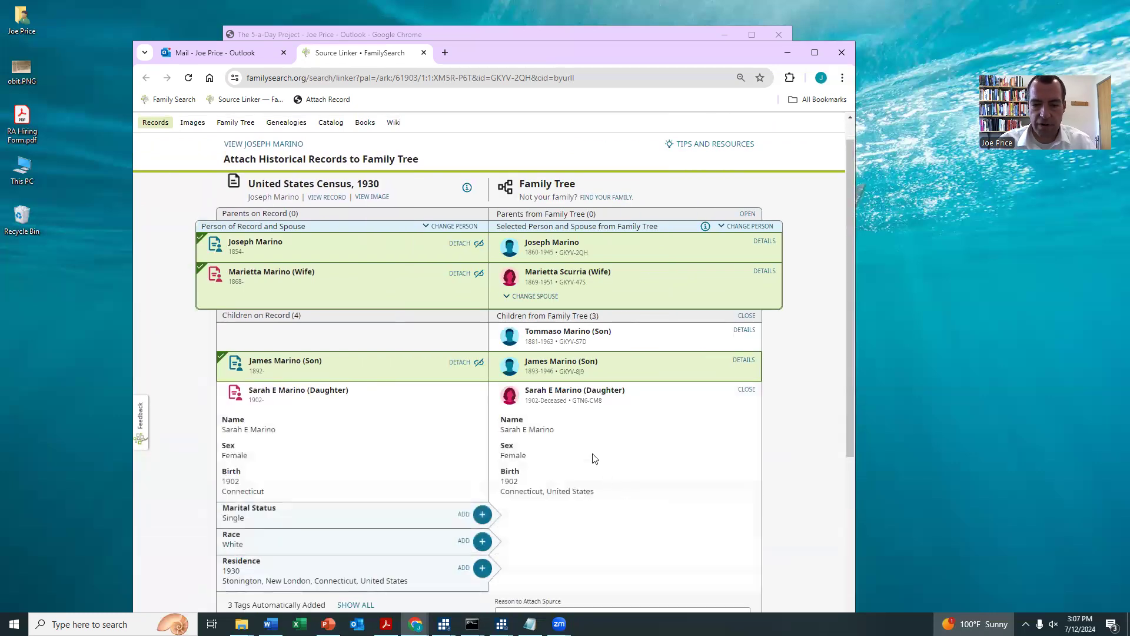
scroll(577, 424, down, 2)
click(483, 450)
click(482, 423)
click(482, 396)
scroll(589, 412, down, 3)
click(722, 395)
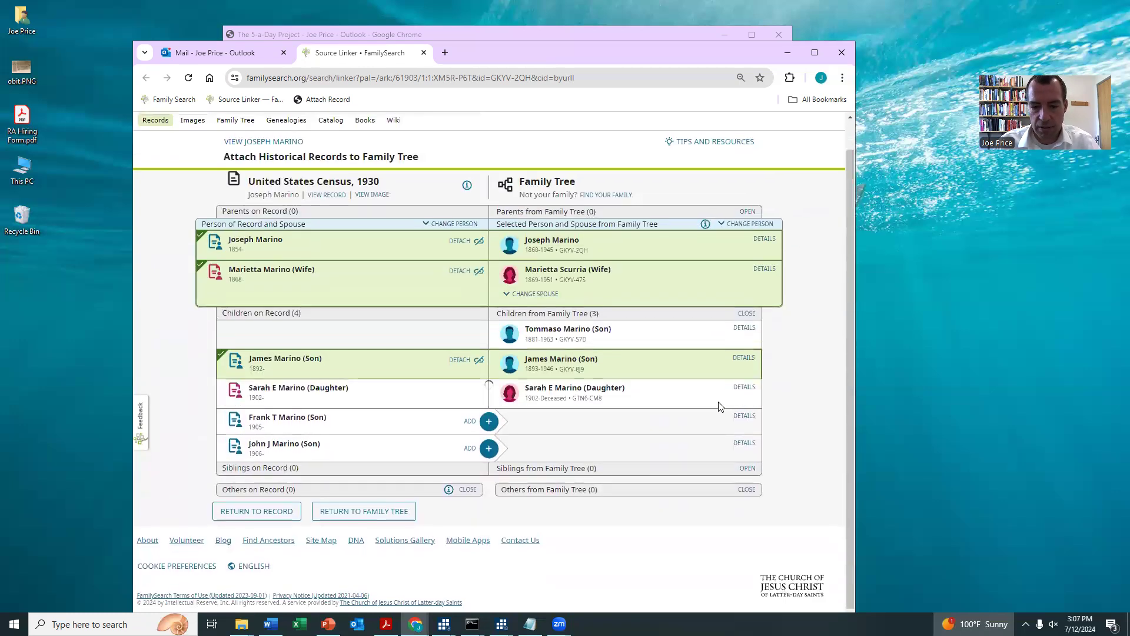
click(327, 100)
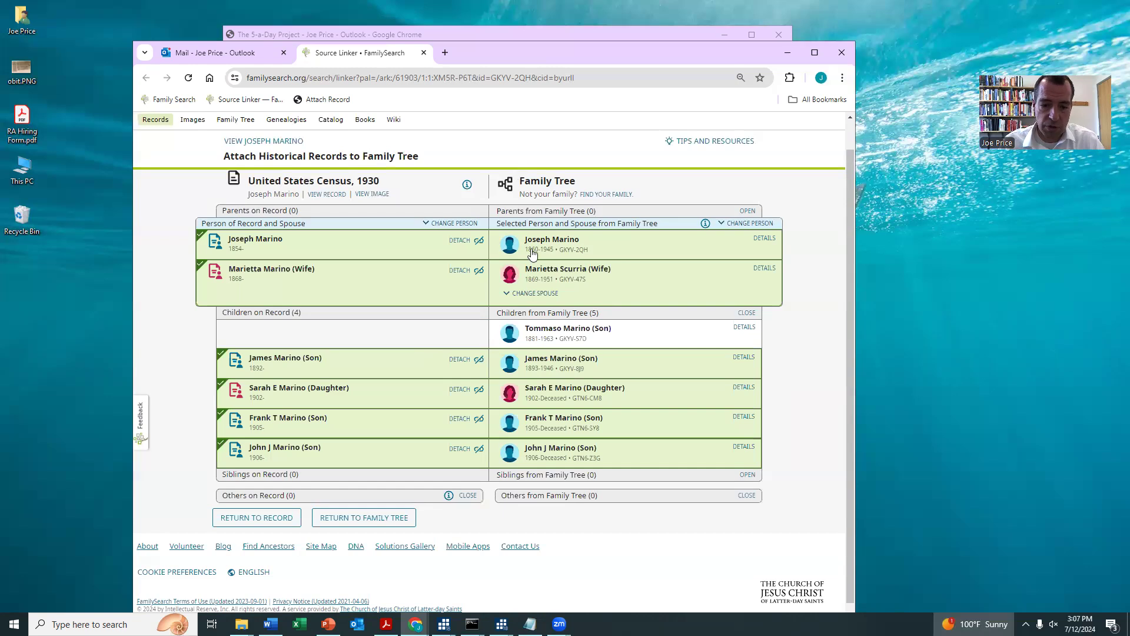
click(565, 388)
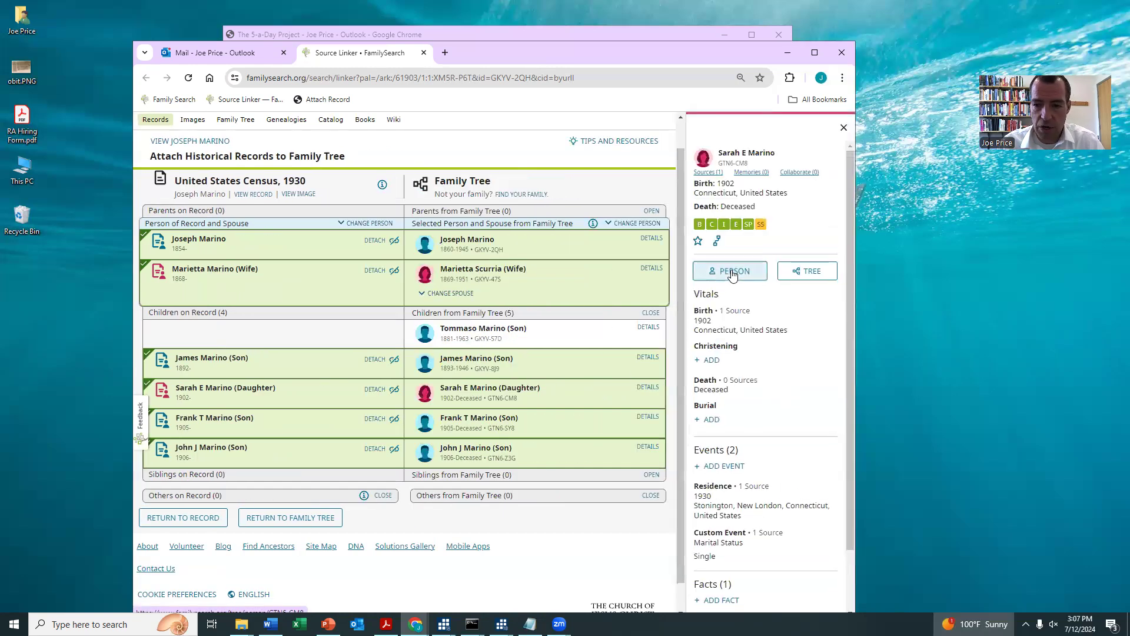
click(733, 270)
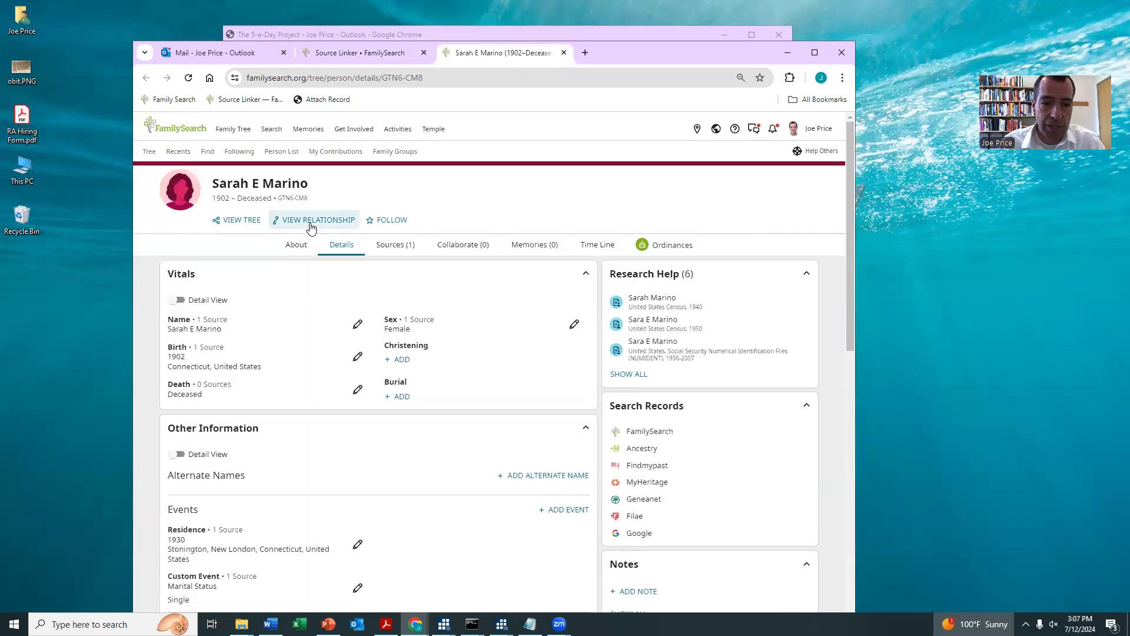
click(309, 223)
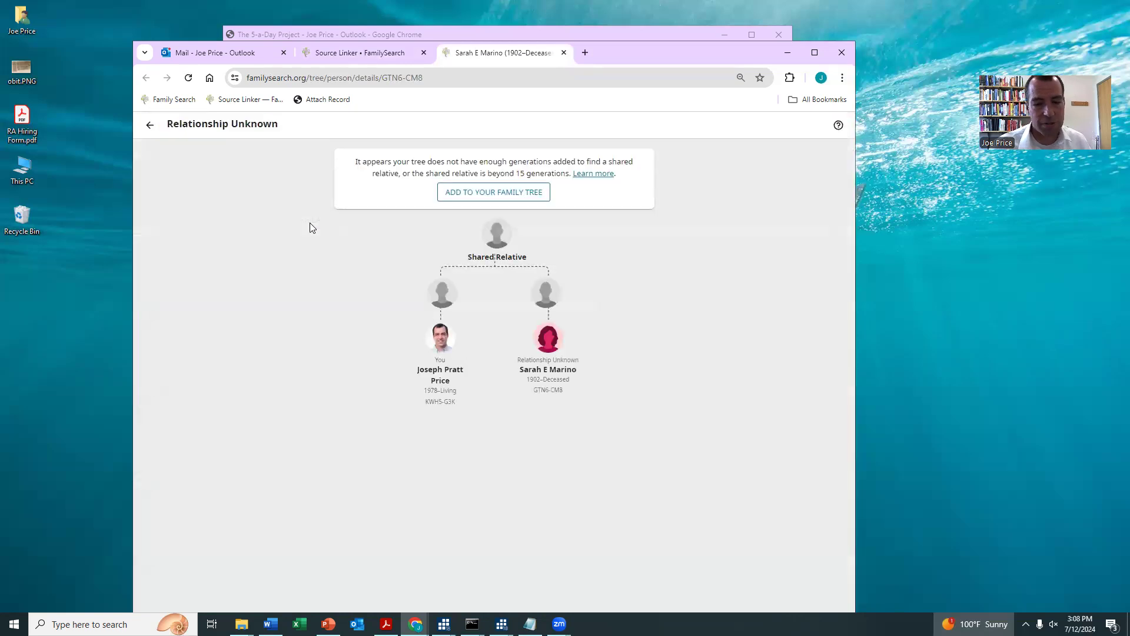
click(150, 125)
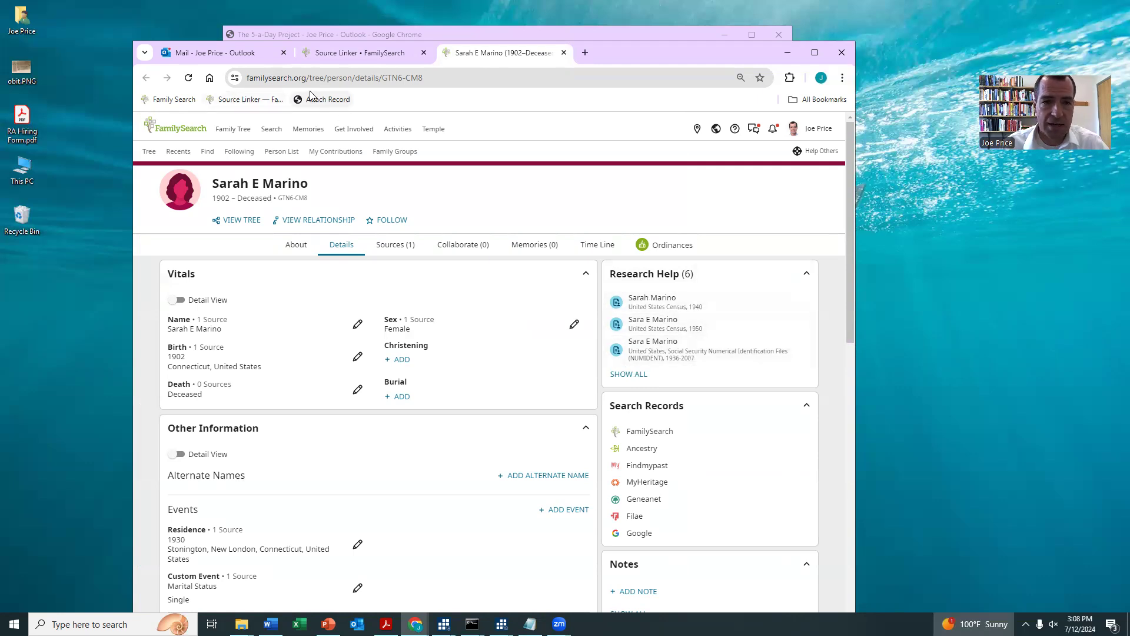
Return to the 5-a-Day email and open Hint 2's Reynolds 1930 census in Source Linker.
drag(700, 64, 700, 129)
click(689, 59)
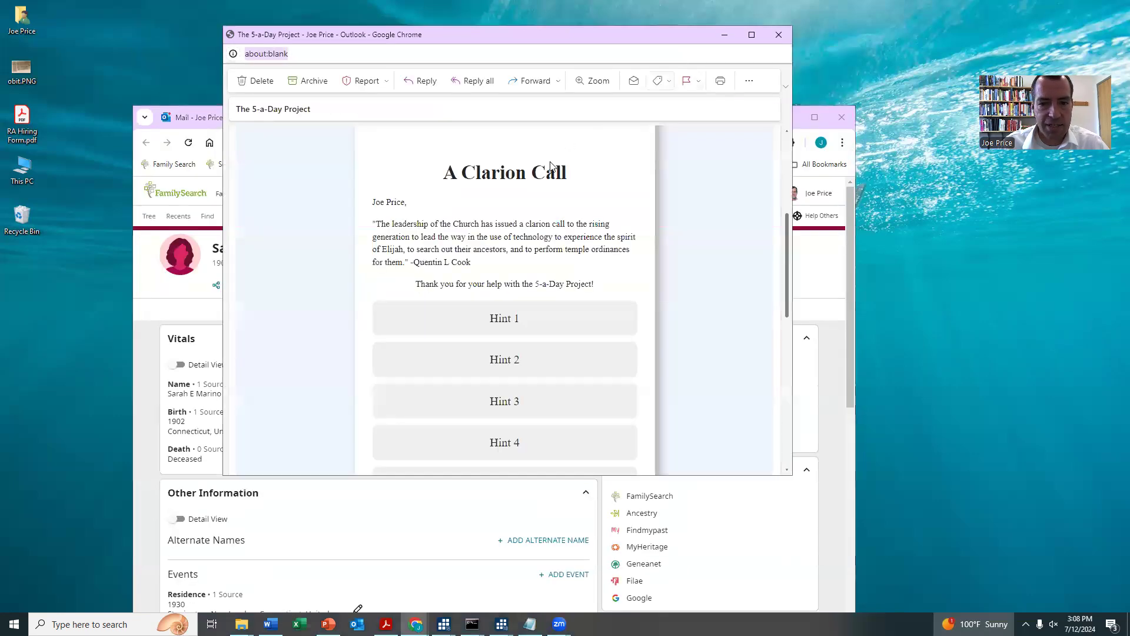
click(504, 360)
scroll(530, 252, down, 2)
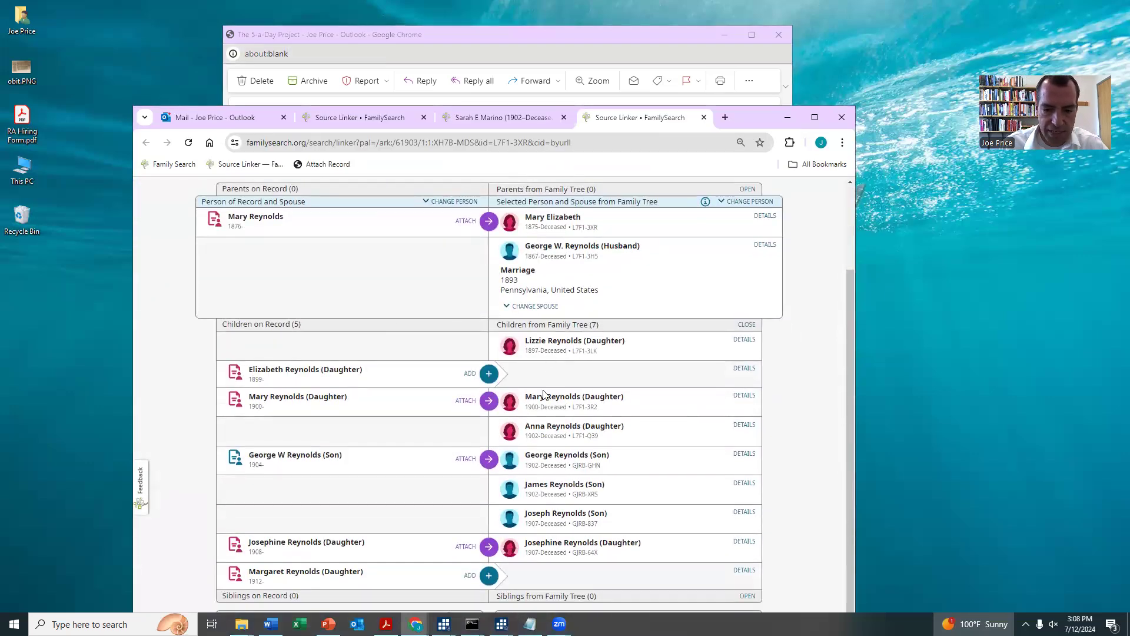
Match census Elizabeth Reynolds to tree Lizzie and compare Elizabeth's and Josephine's details.
mouse_move(303, 364)
mouse_down()
mouse_move(234, 374)
mouse_move(247, 348)
mouse_move(295, 345)
mouse_up()
click(742, 339)
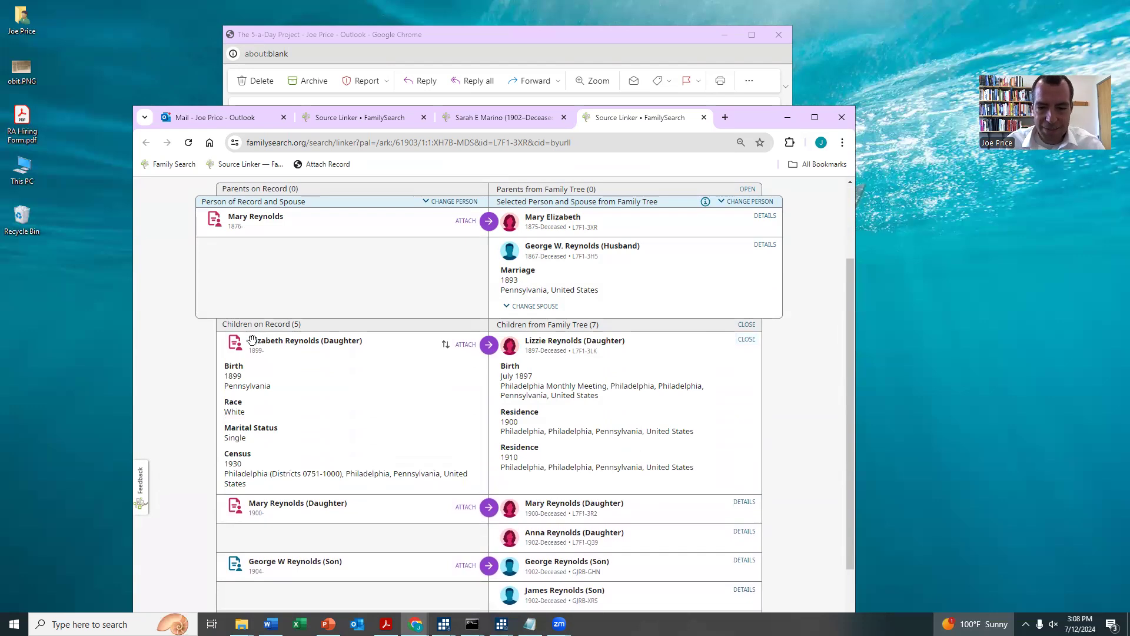
scroll(600, 341, down, 3)
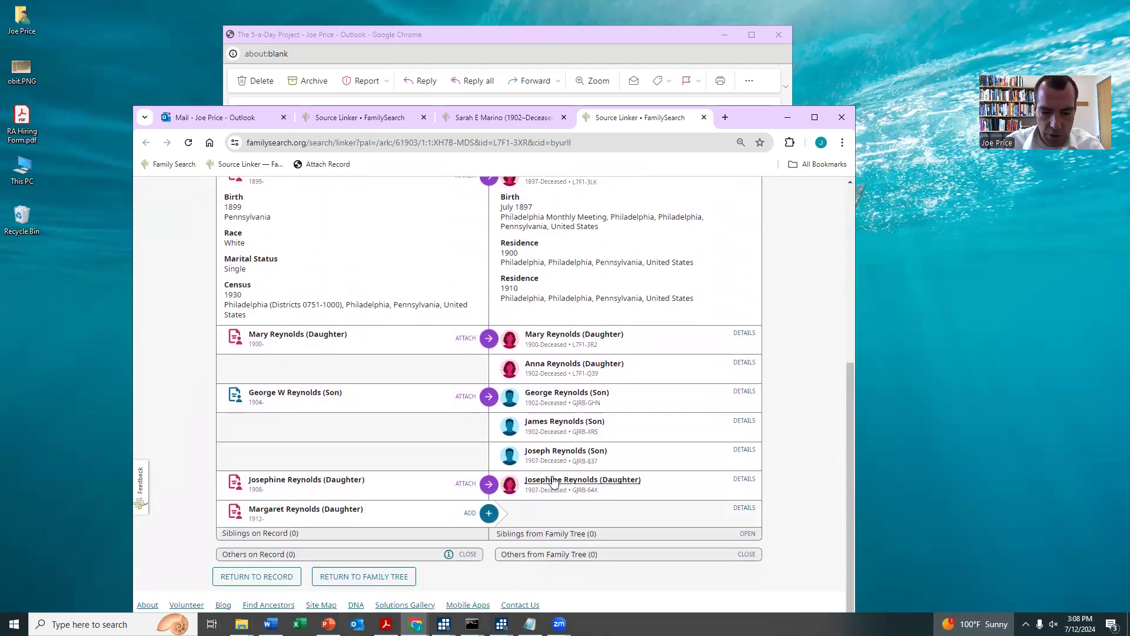
click(743, 479)
scroll(696, 386, down, 2)
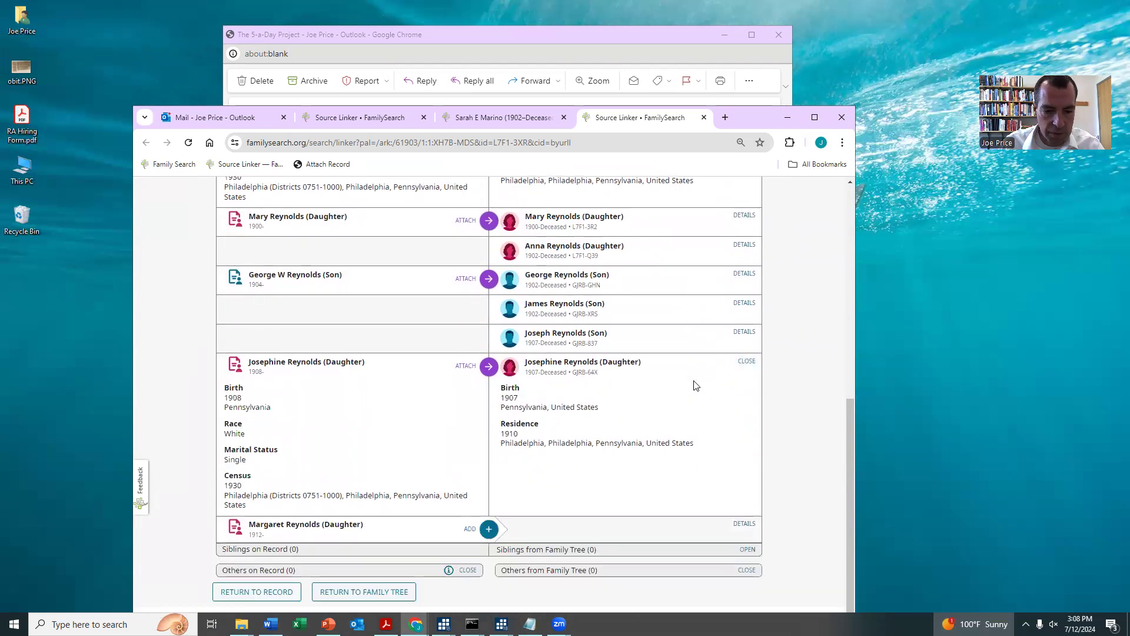
scroll(697, 386, down, 1)
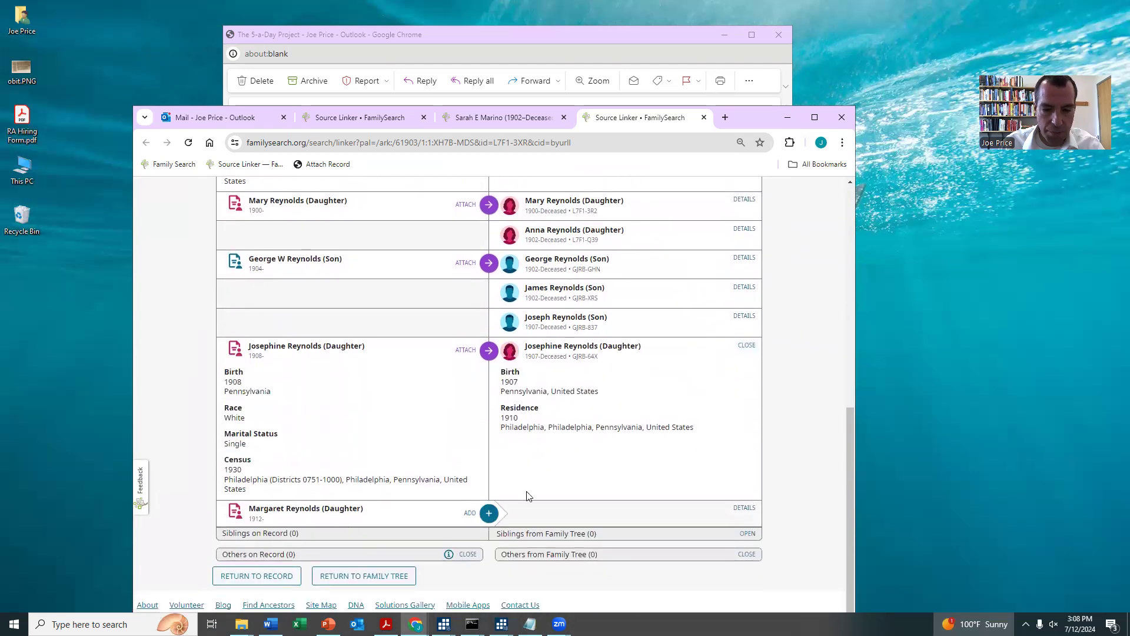
scroll(526, 494, up, 7)
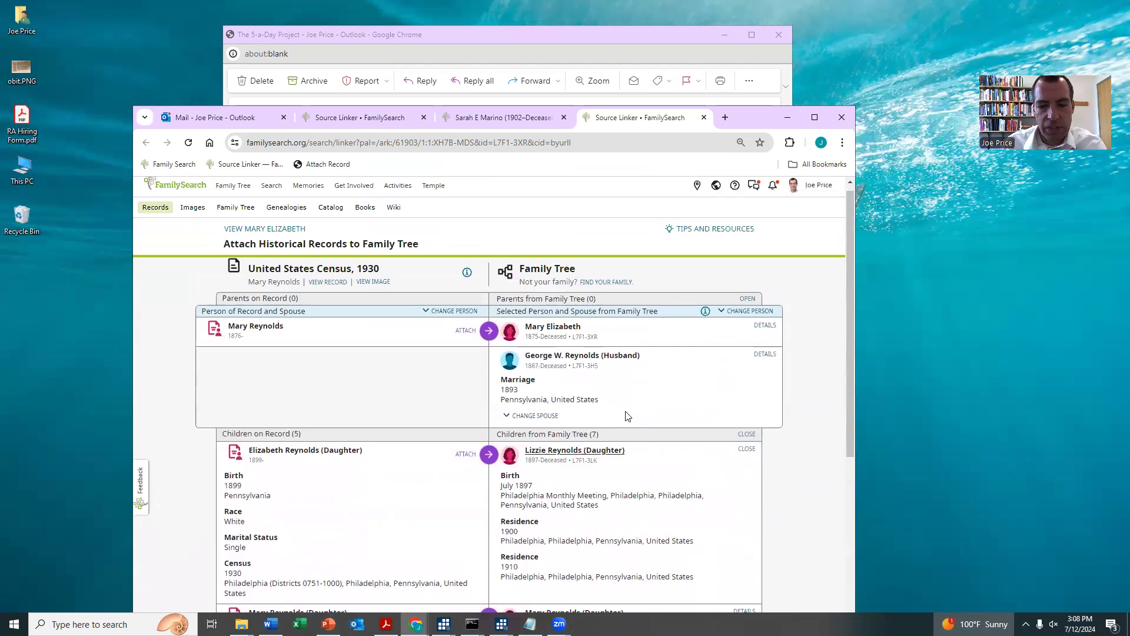
scroll(627, 416, down, 8)
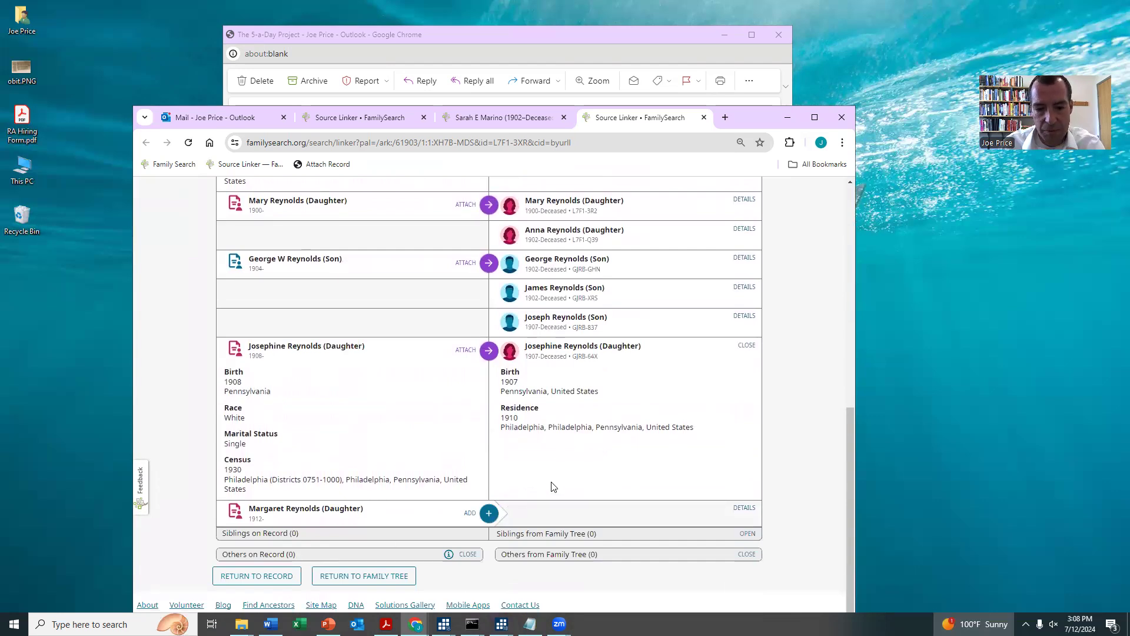
scroll(547, 487, up, 10)
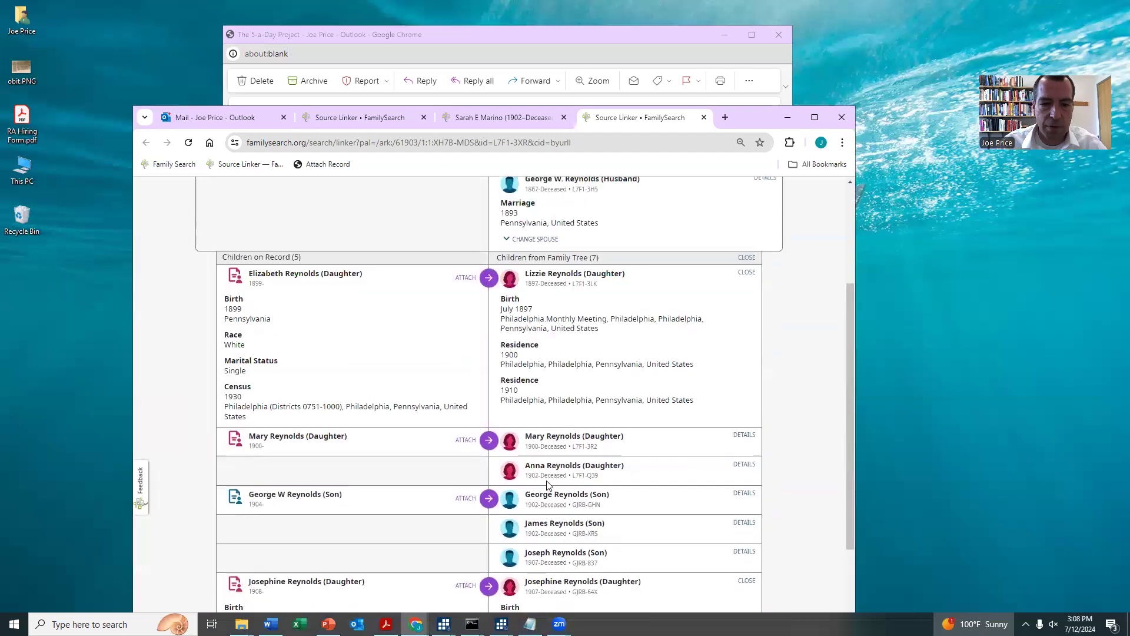
Attach all the matched Reynolds family members to the Family Tree.
click(362, 324)
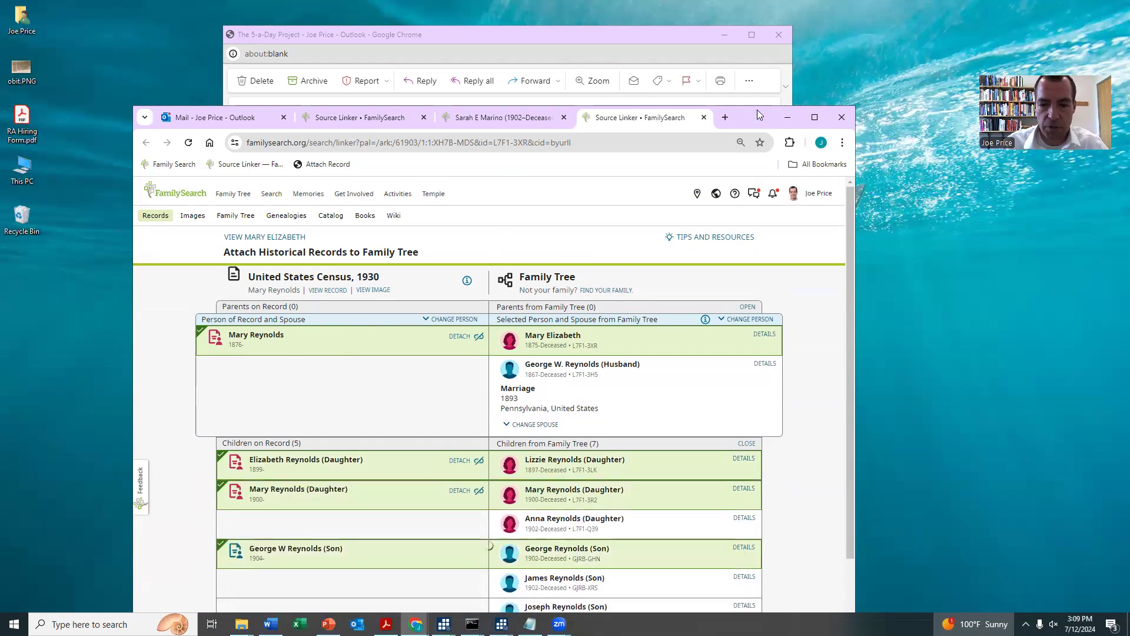
drag(758, 109, 775, 51)
scroll(723, 254, down, 1)
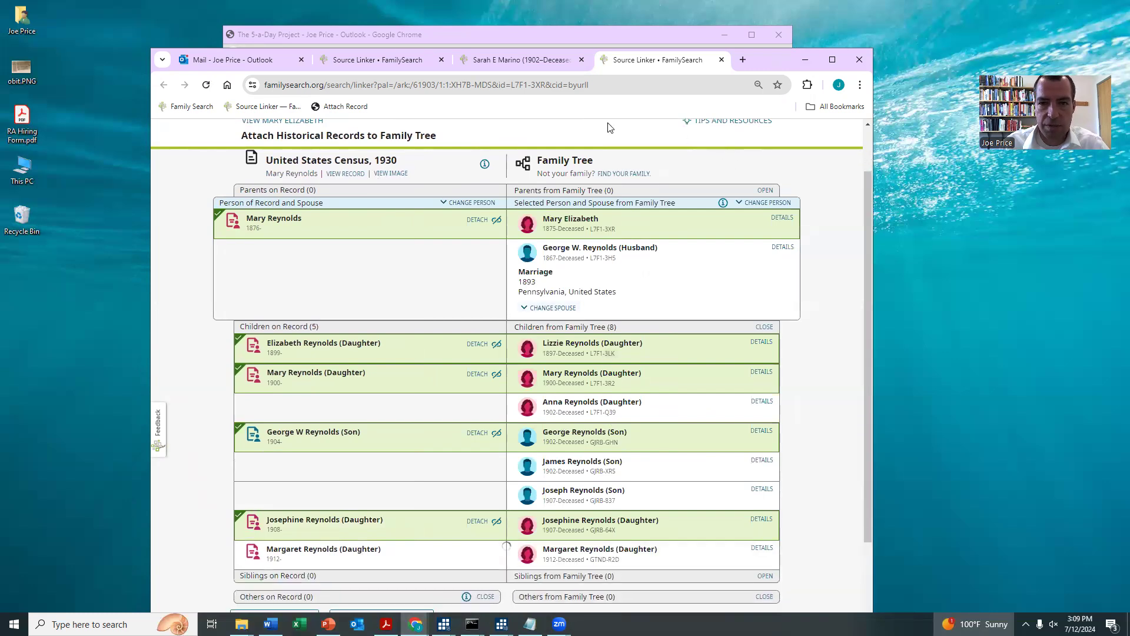
click(211, 66)
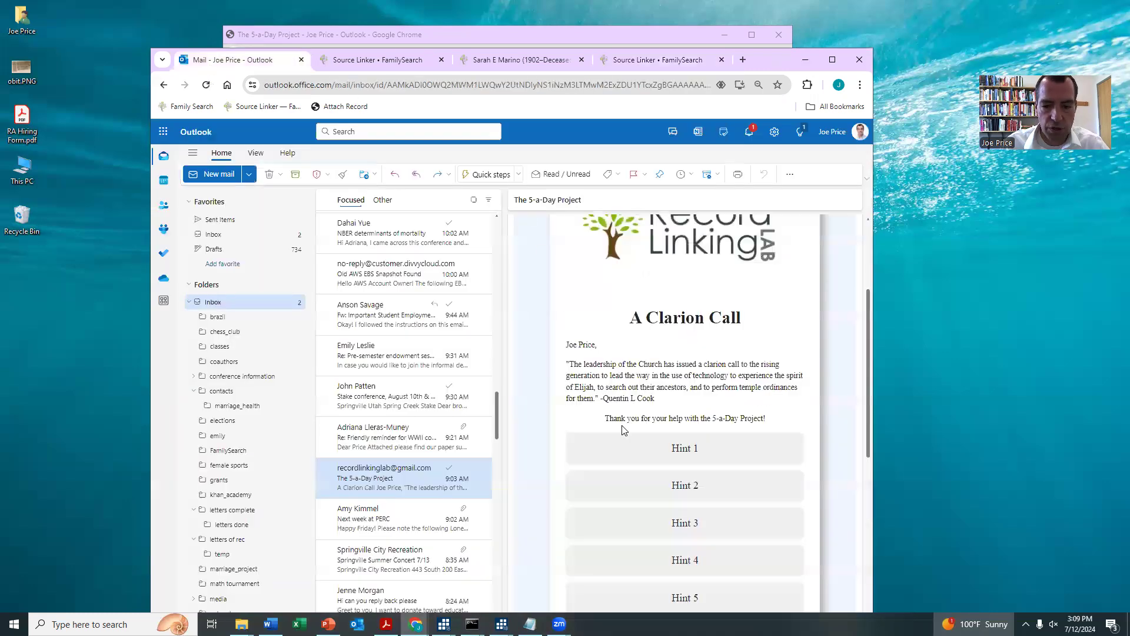
click(652, 528)
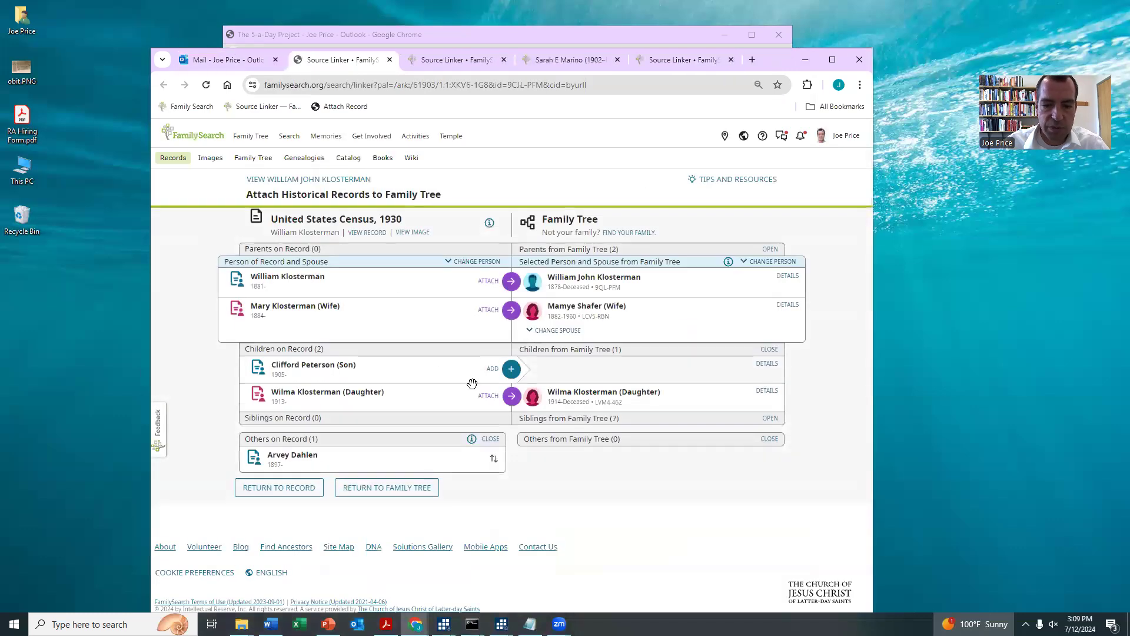
click(765, 391)
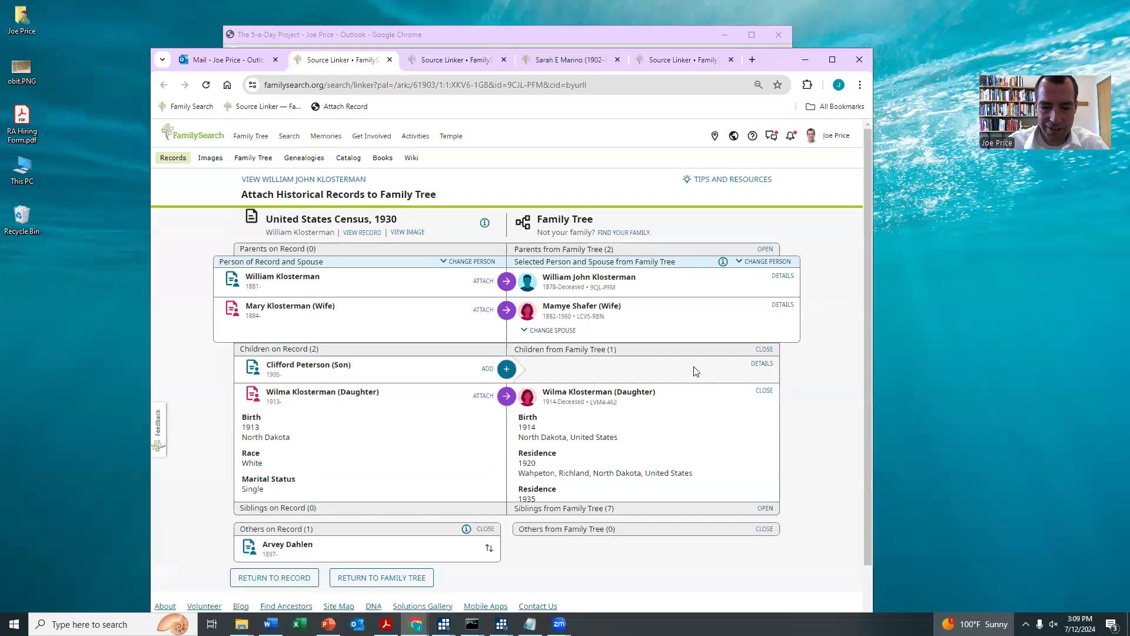
click(389, 60)
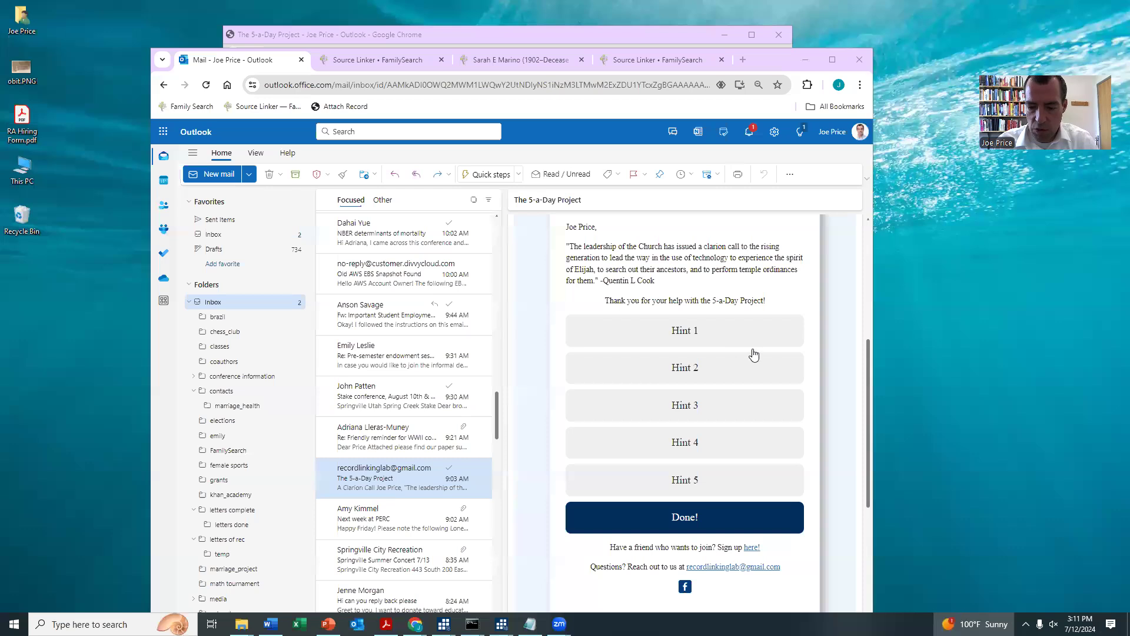
Scroll to the email's Done! button and the sign-up invitation.
scroll(751, 353, down, 3)
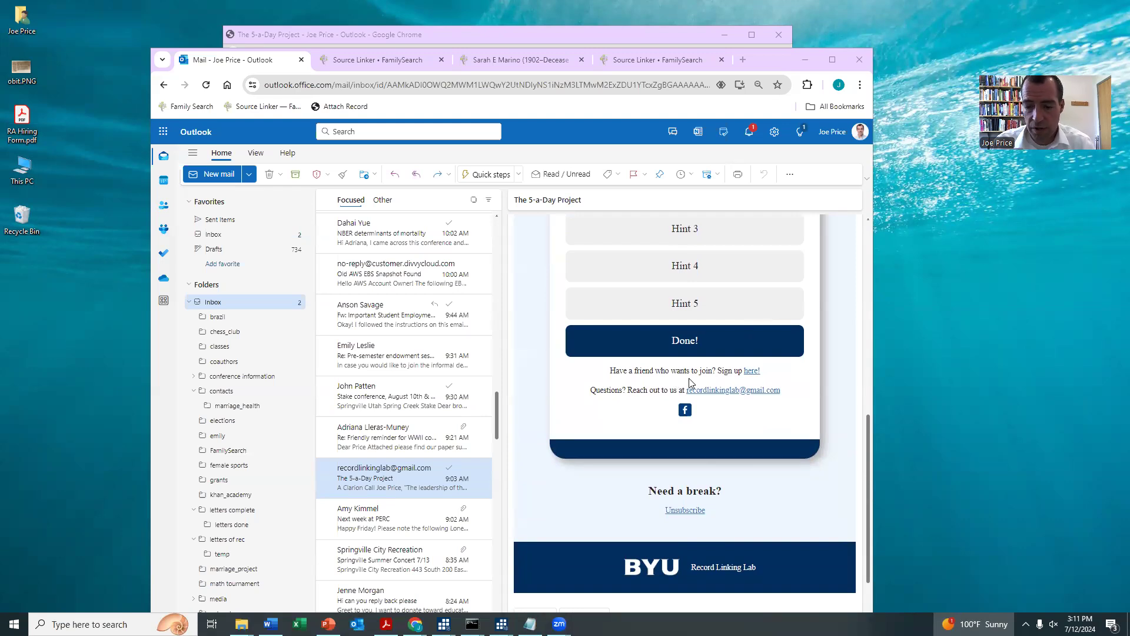
Follow the 'here!' link and scroll through the 5-a-Day sign-up form.
click(751, 371)
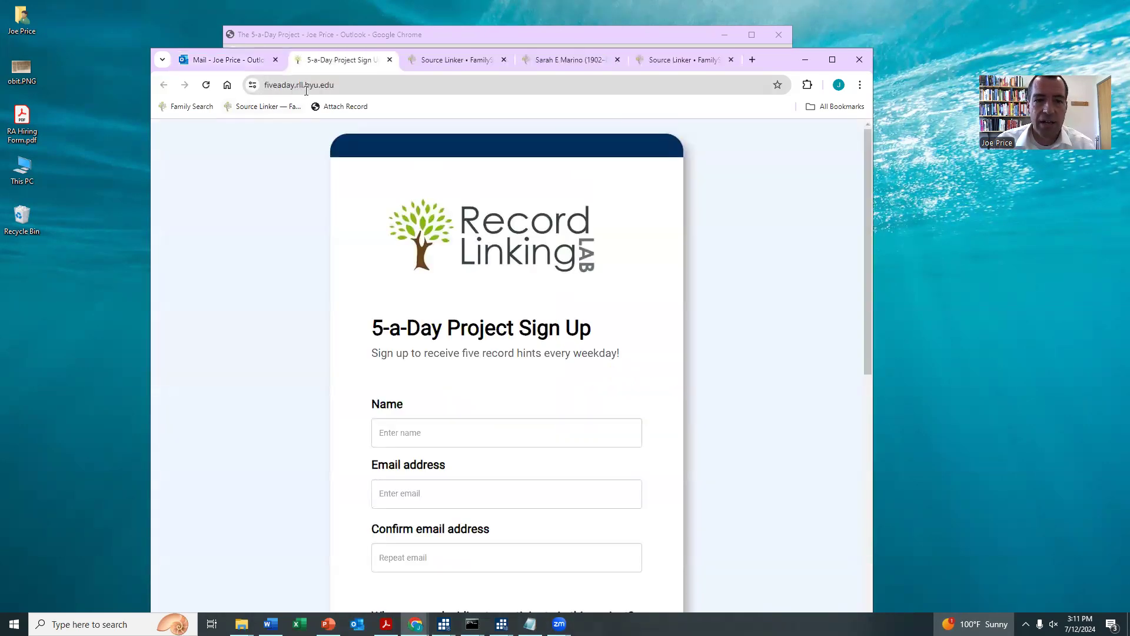
scroll(460, 383, down, 1)
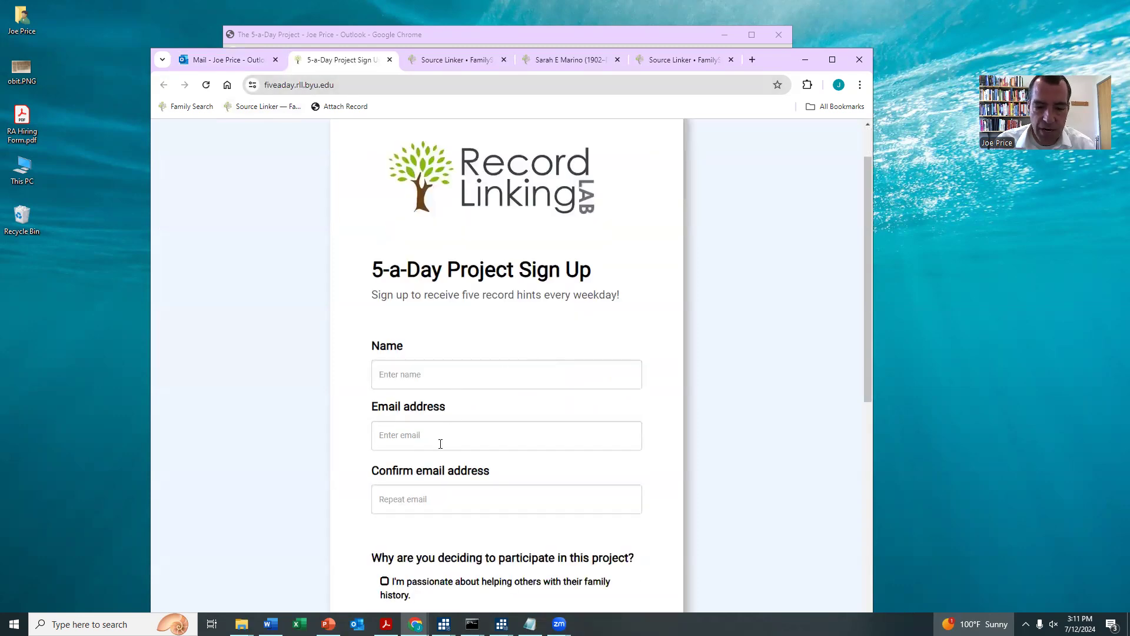
scroll(493, 391, down, 5)
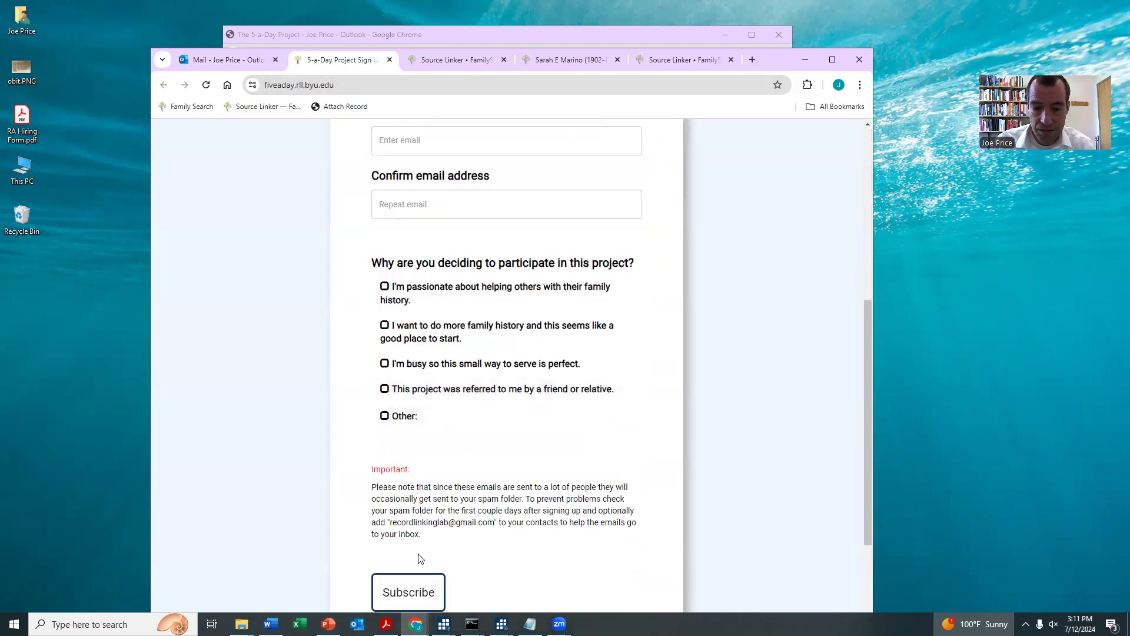
scroll(560, 379, up, 5)
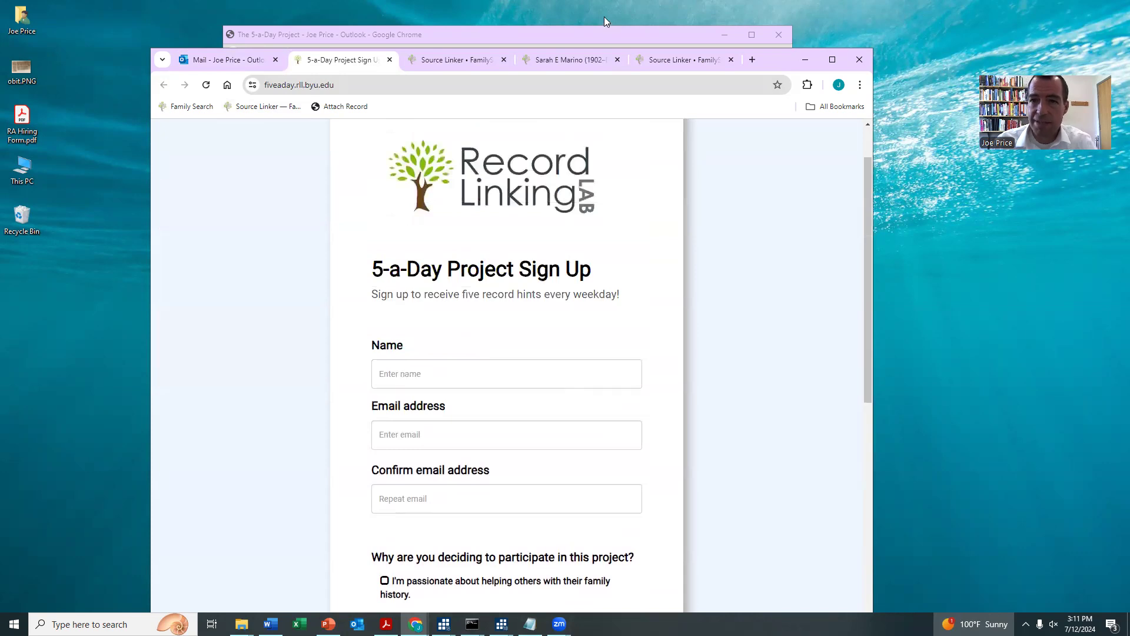